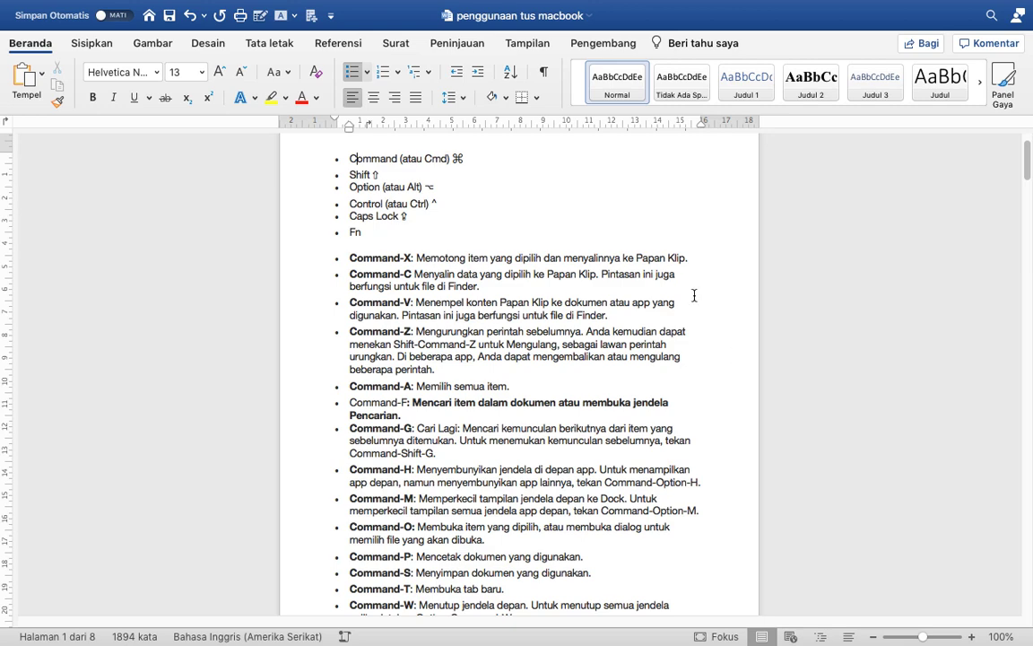
Step: Bring up the minimized on-screen keyboard to examine the Mac key layout, and minimize it again
mouse_move(899, 642)
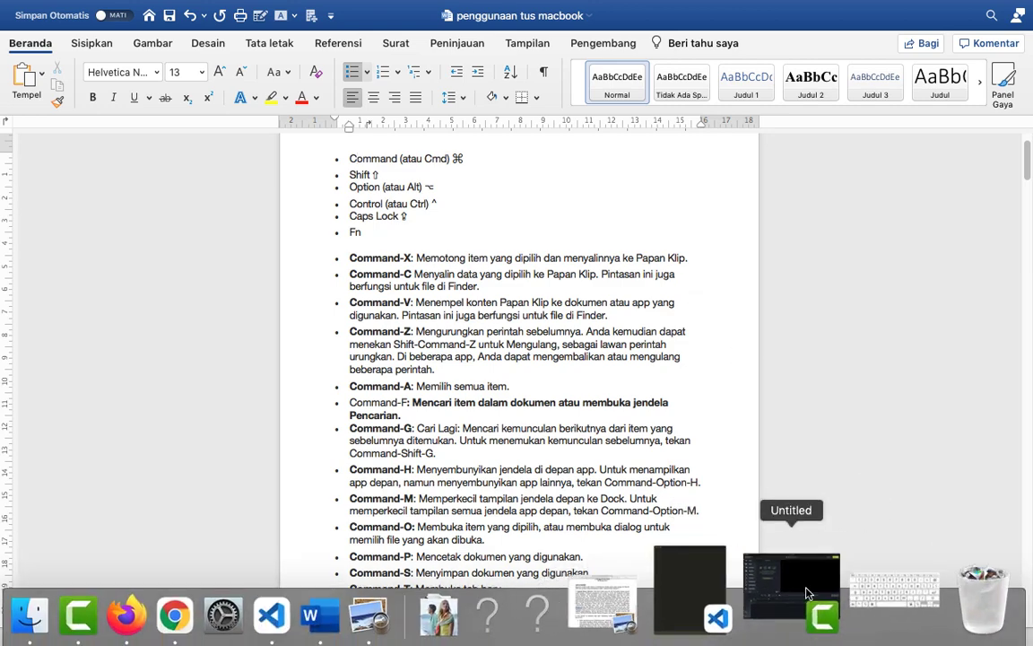
left_click(844, 583)
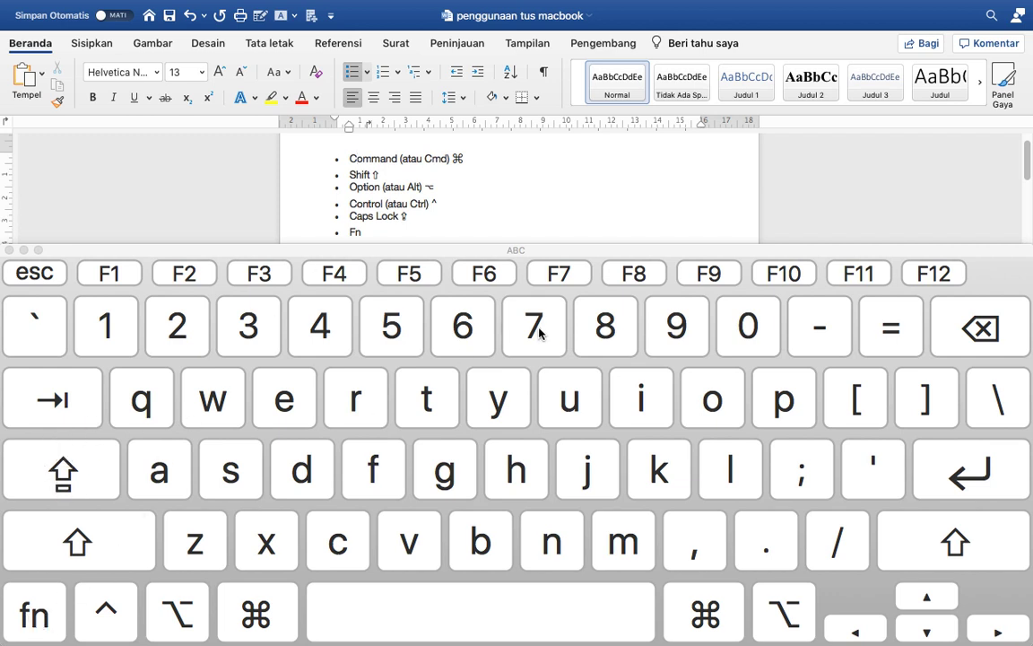
left_click(24, 251)
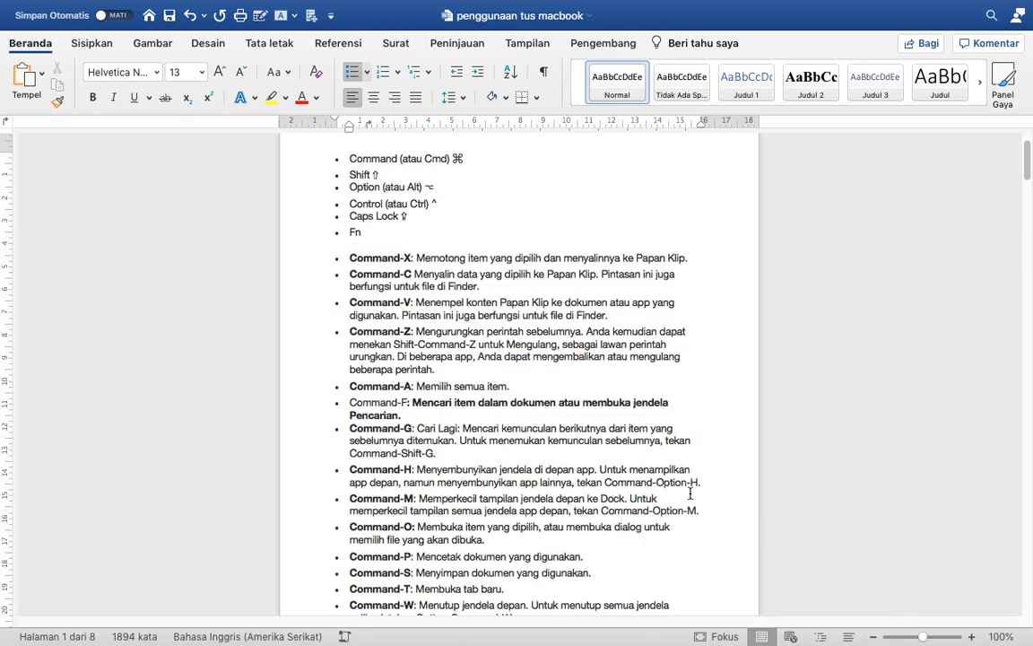
Step: Select all the text in the "penggunaan tus macbook" document and copy it
mouse_move(733, 627)
key("super+a")
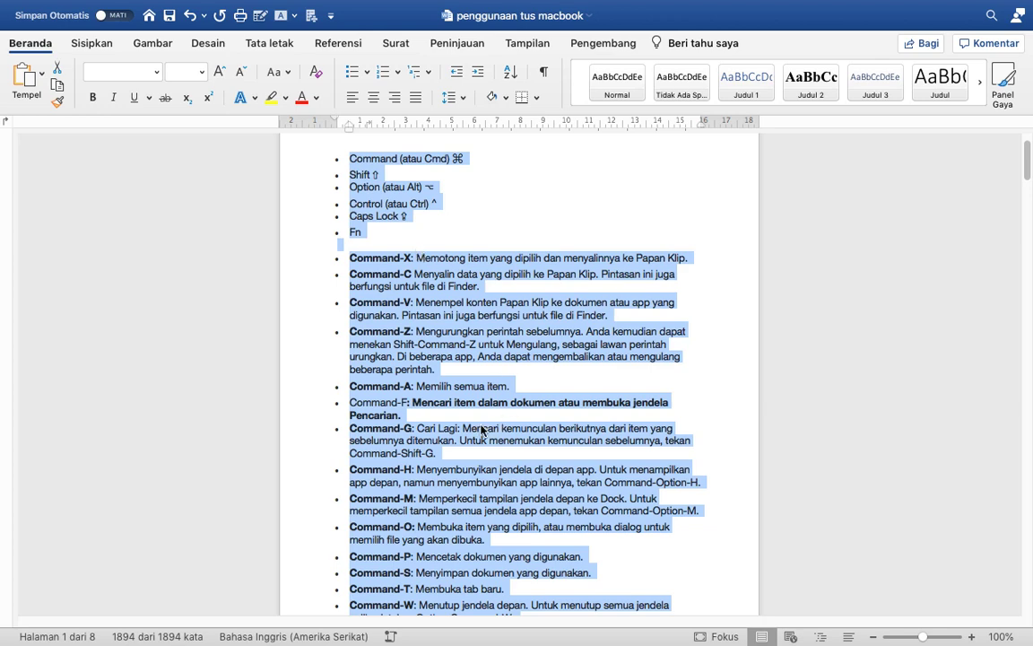
scroll(481, 430, "down", 5)
scroll(481, 431, "down", 15)
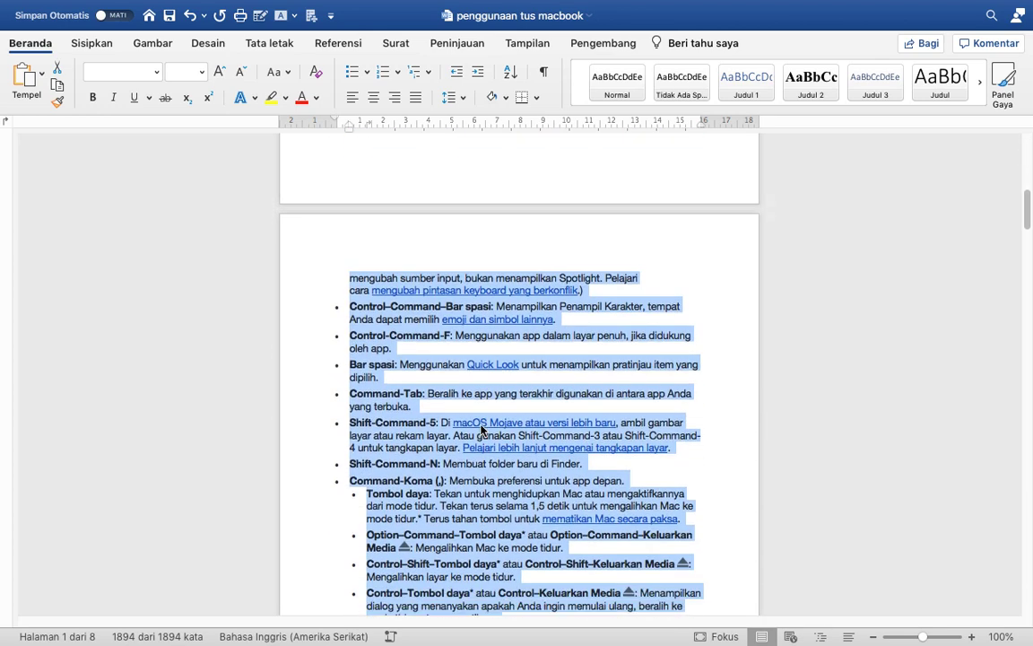
scroll(481, 430, "down", 9)
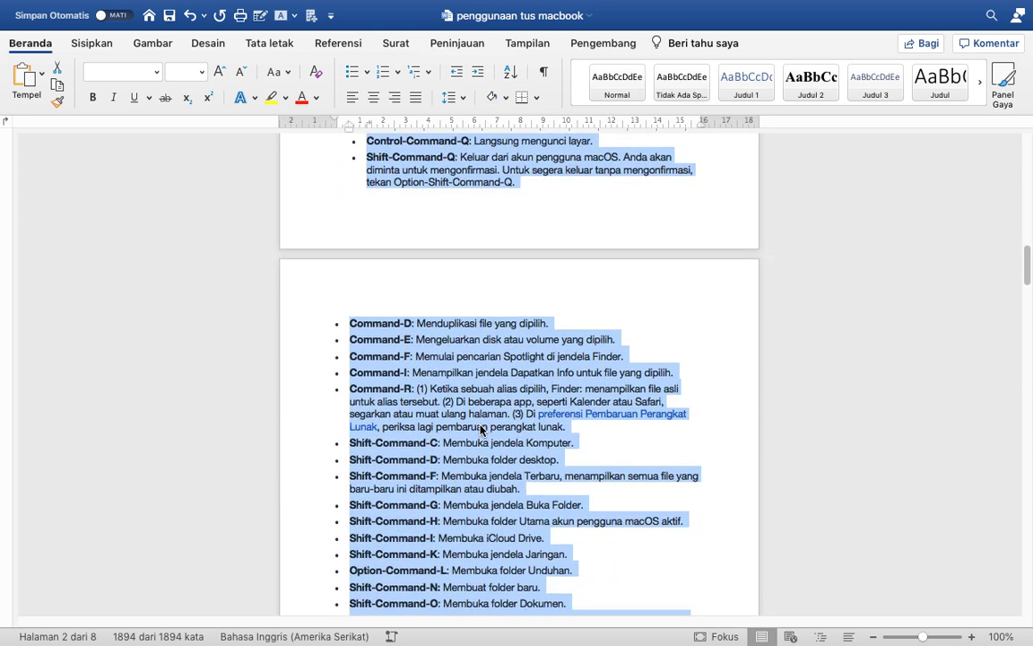
scroll(481, 430, "up", 11)
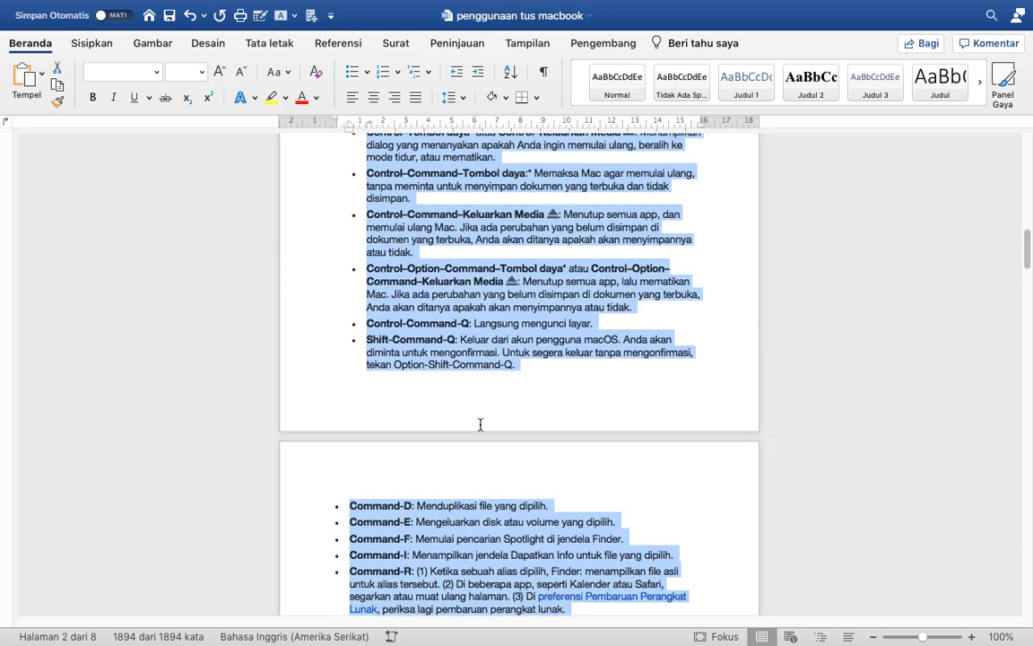
scroll(481, 429, "up", 4)
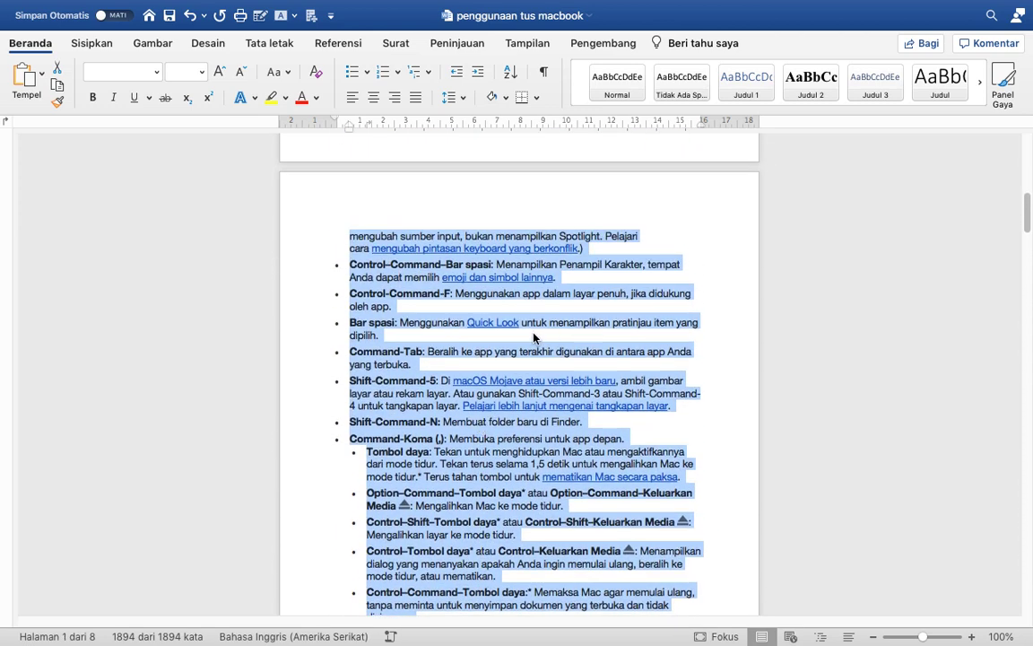
right_click(713, 259)
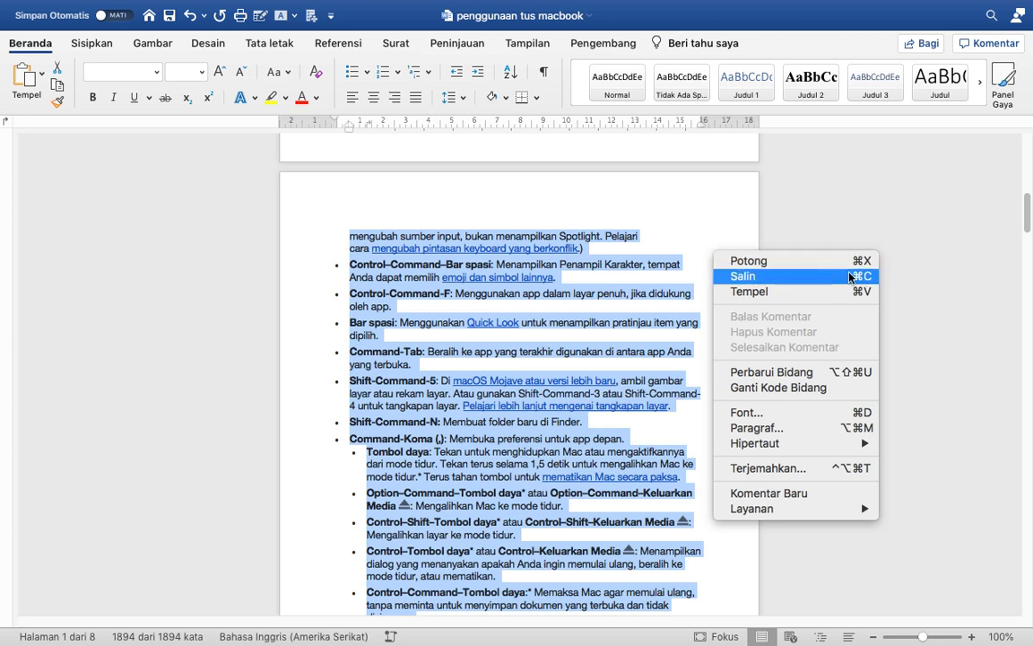
left_click(681, 224)
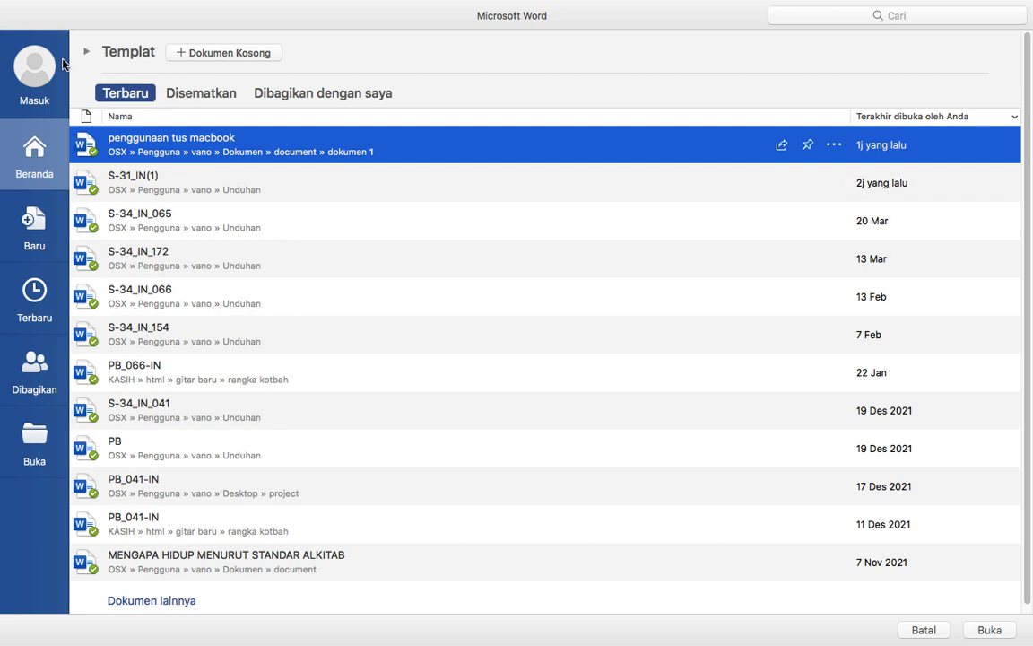
Step: Create a new document from the Dokumen Kosong template and paste the copied text into it
left_click(33, 235)
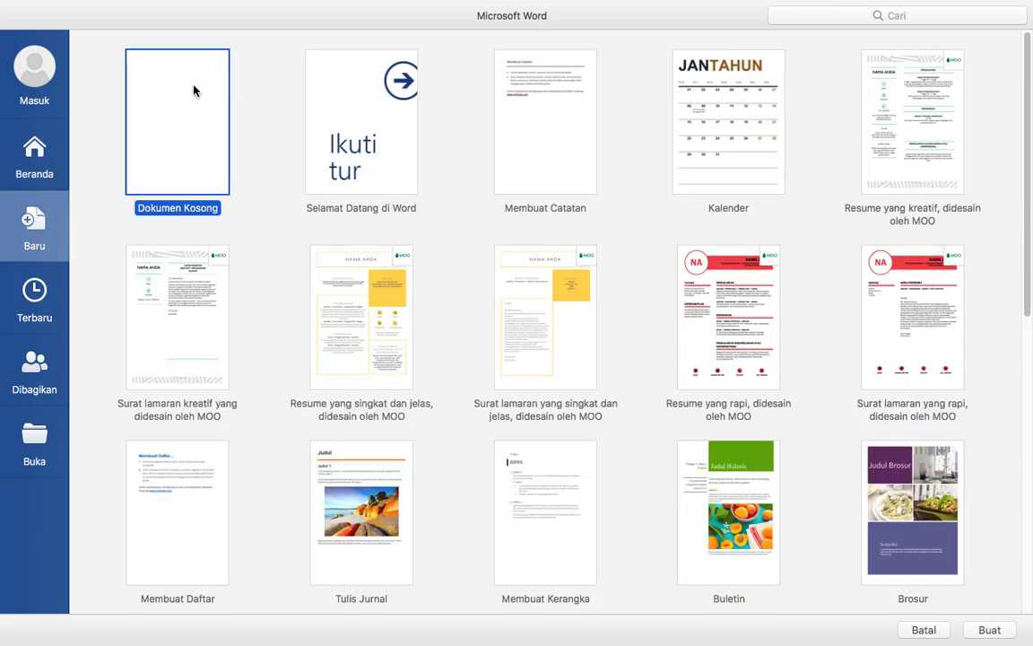
double_click(194, 89)
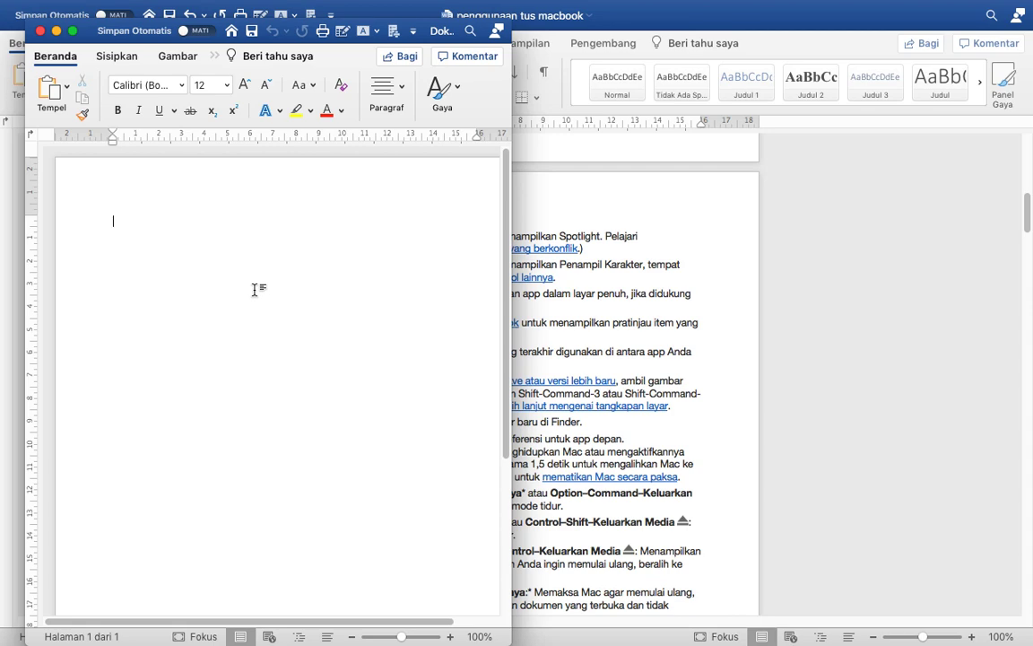
key("super+v")
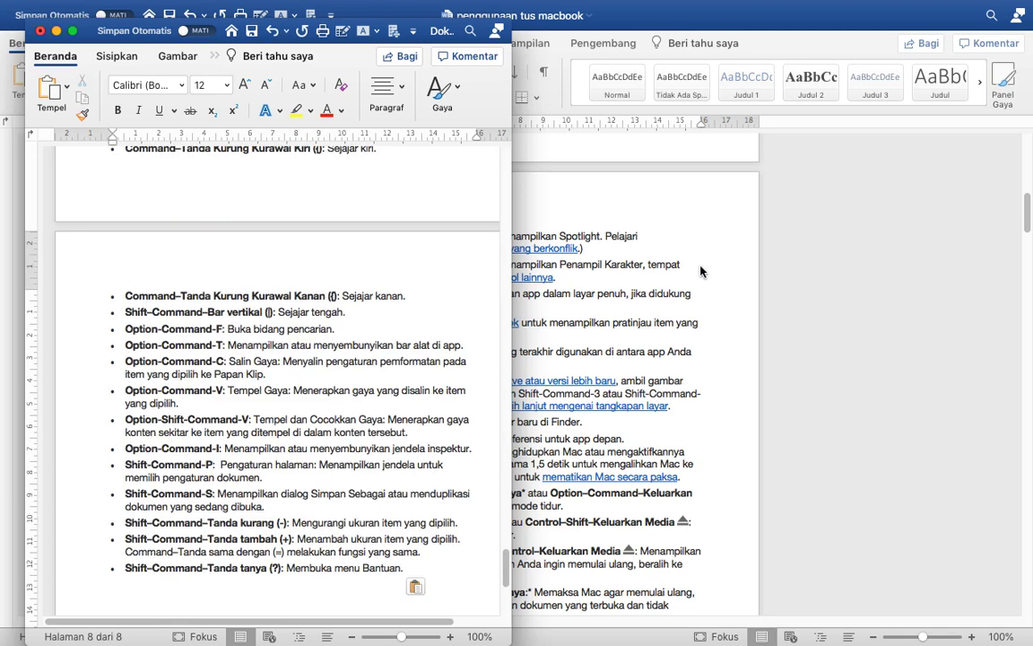
left_click(700, 271)
key("super+a")
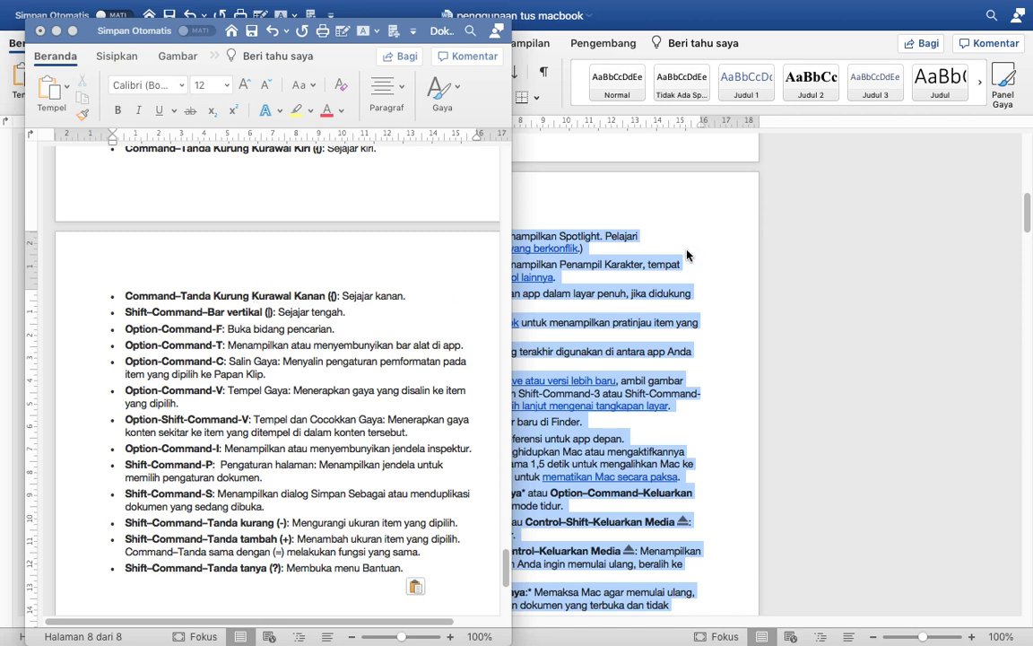
left_click(639, 224)
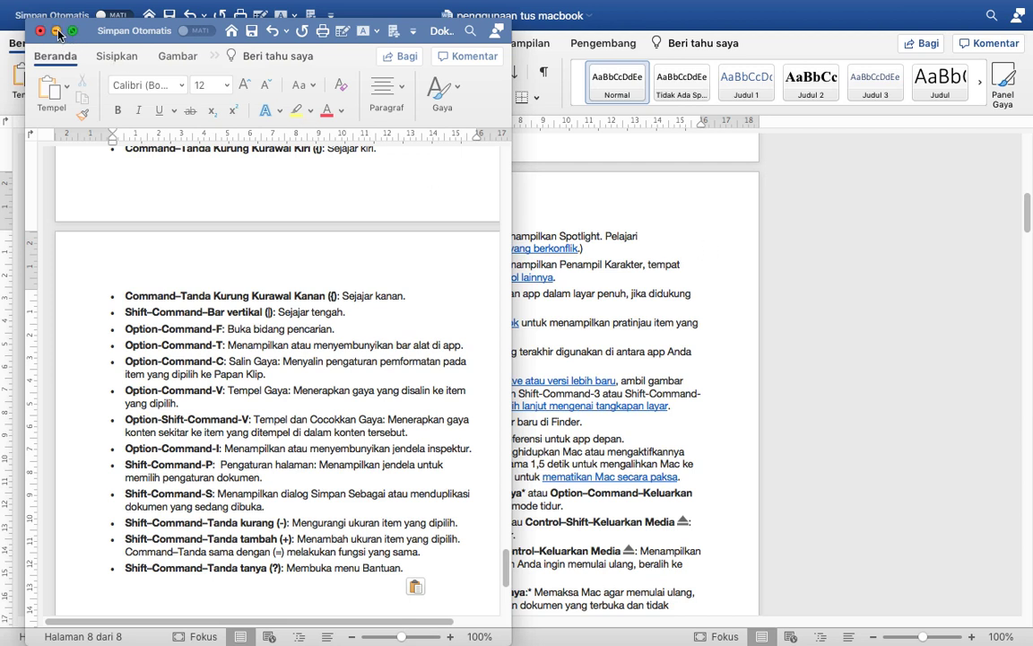
Step: Undo the paste in the new document so that its page is empty
left_click(434, 300)
key("super+a")
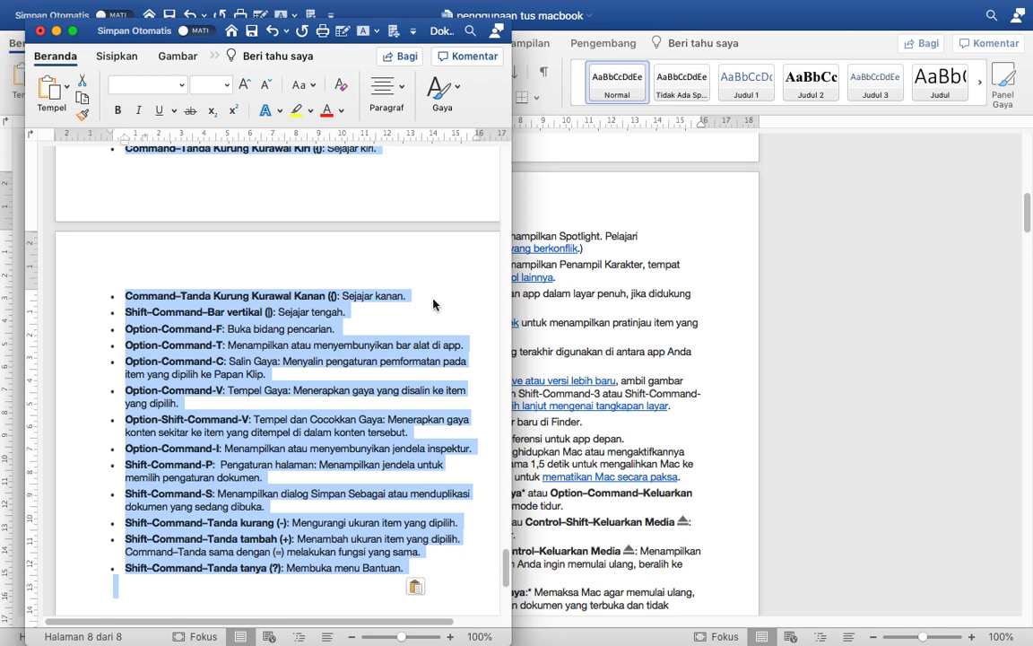
right_click(332, 263)
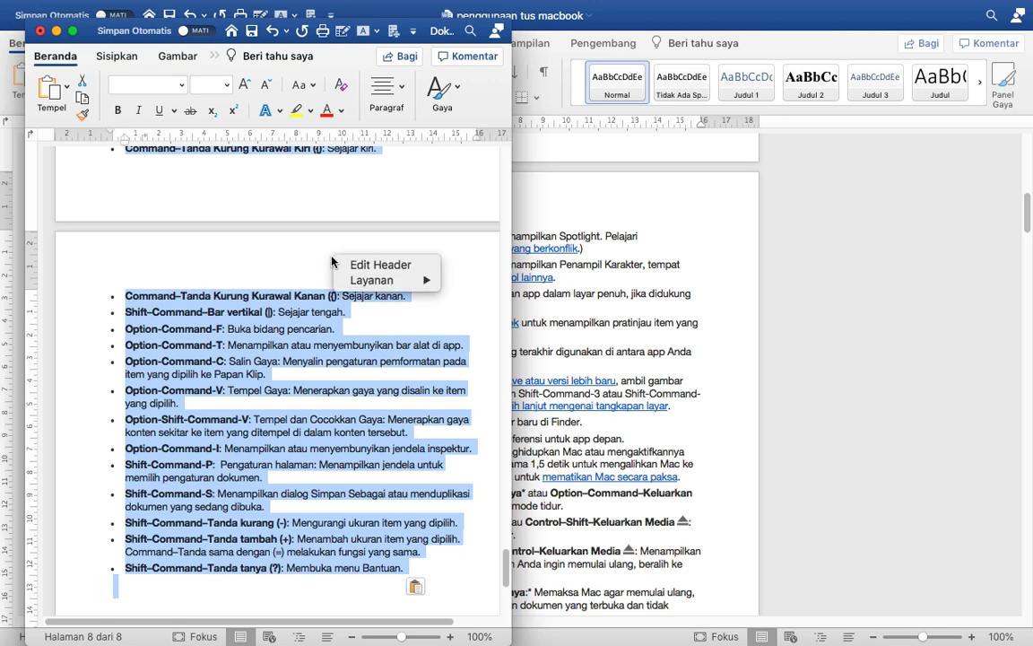
left_click(264, 249)
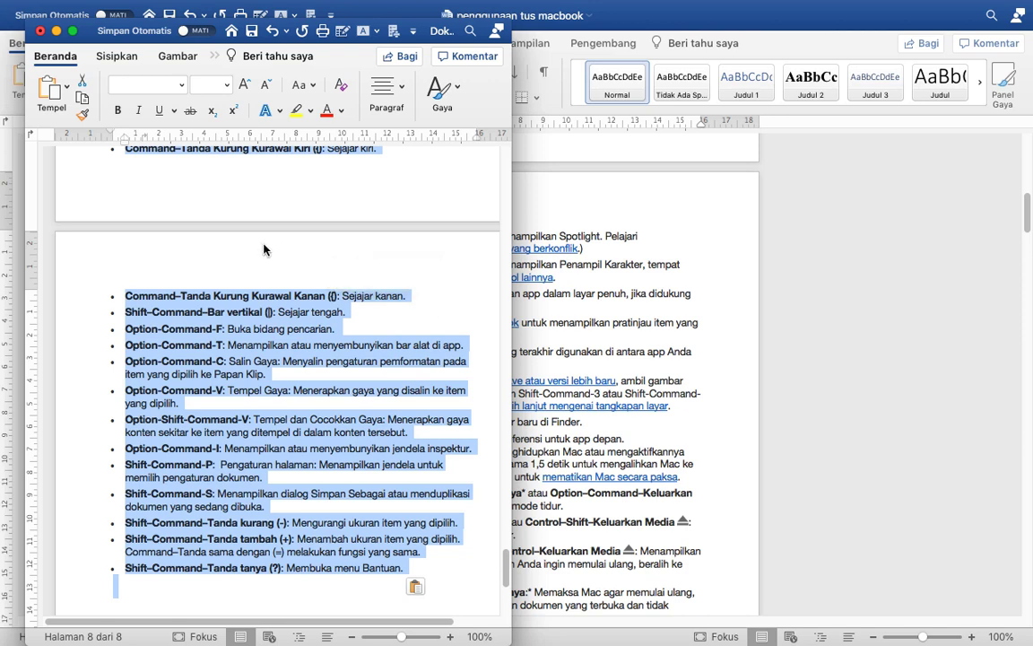
left_click(389, 313)
key("super+n")
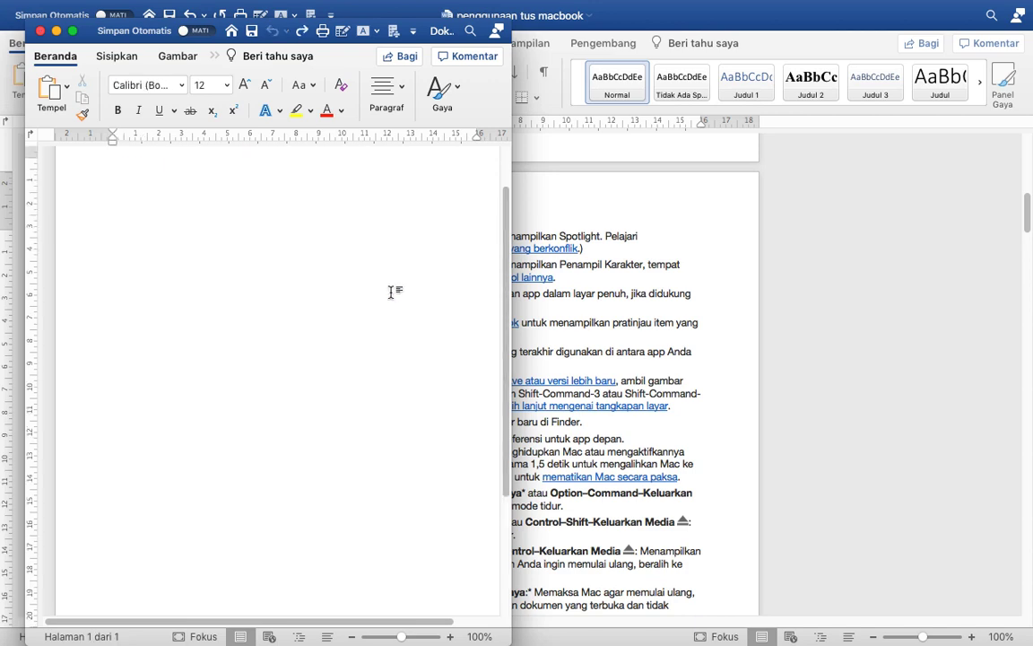
Step: Paste the copied text into the empty document again and close that document without saving
right_click(387, 291)
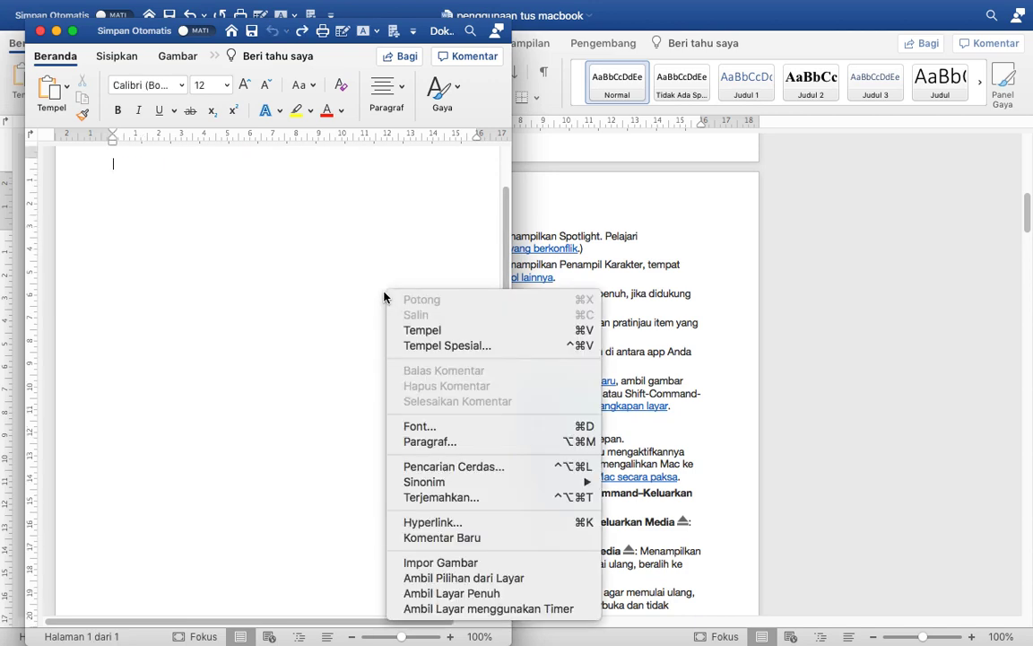
left_click(442, 333)
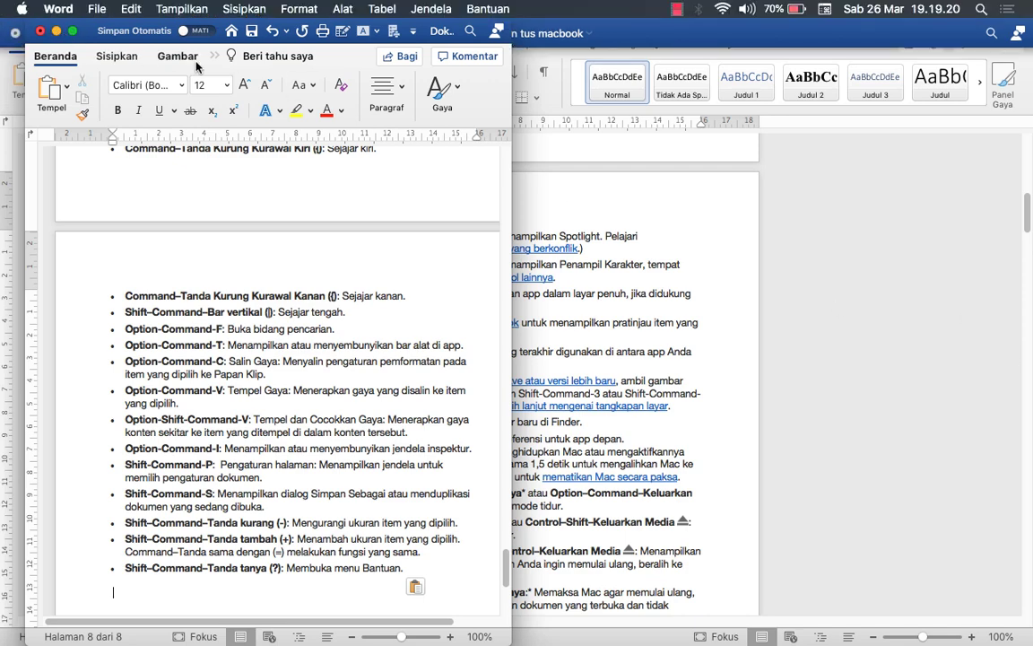
left_click(41, 33)
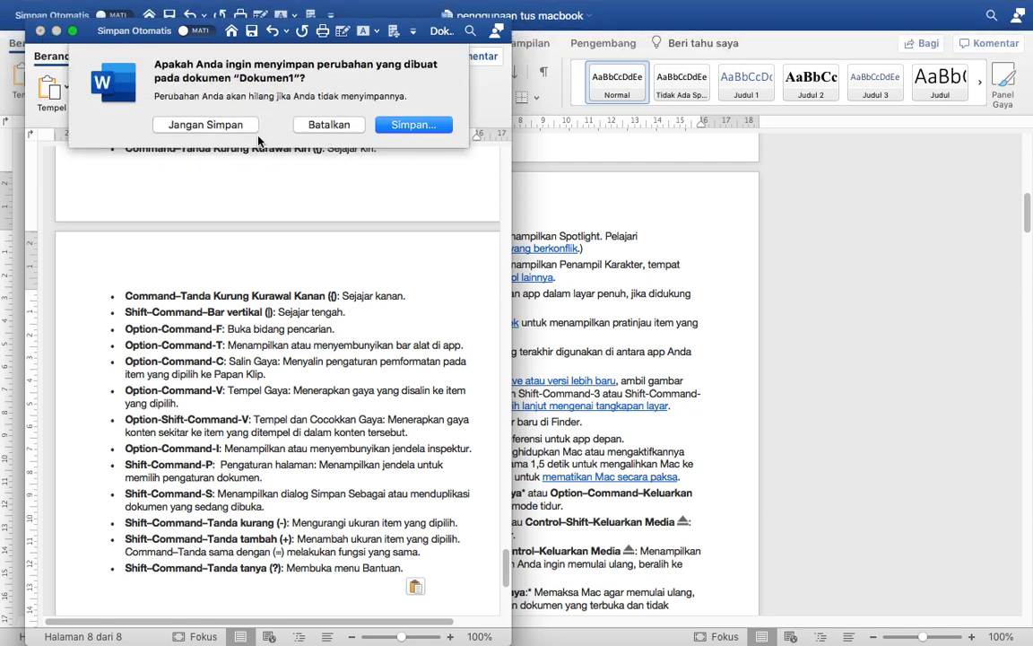
left_click(205, 123)
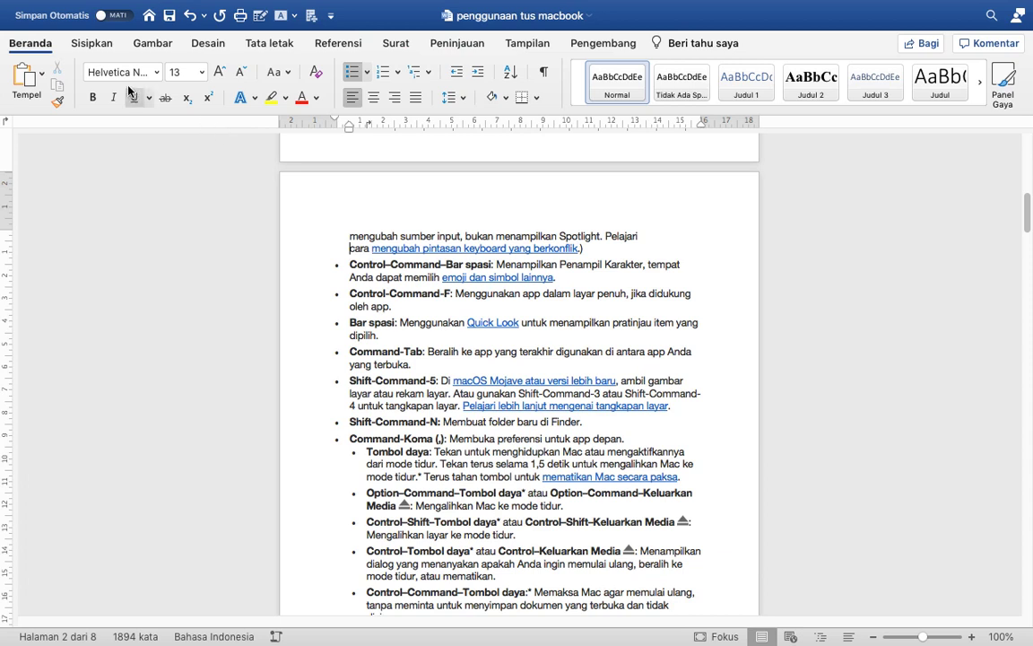
Step: Take the "penggunaan tus macbook" window out of full screen and open the project folder on the desktop
mouse_move(25, 7)
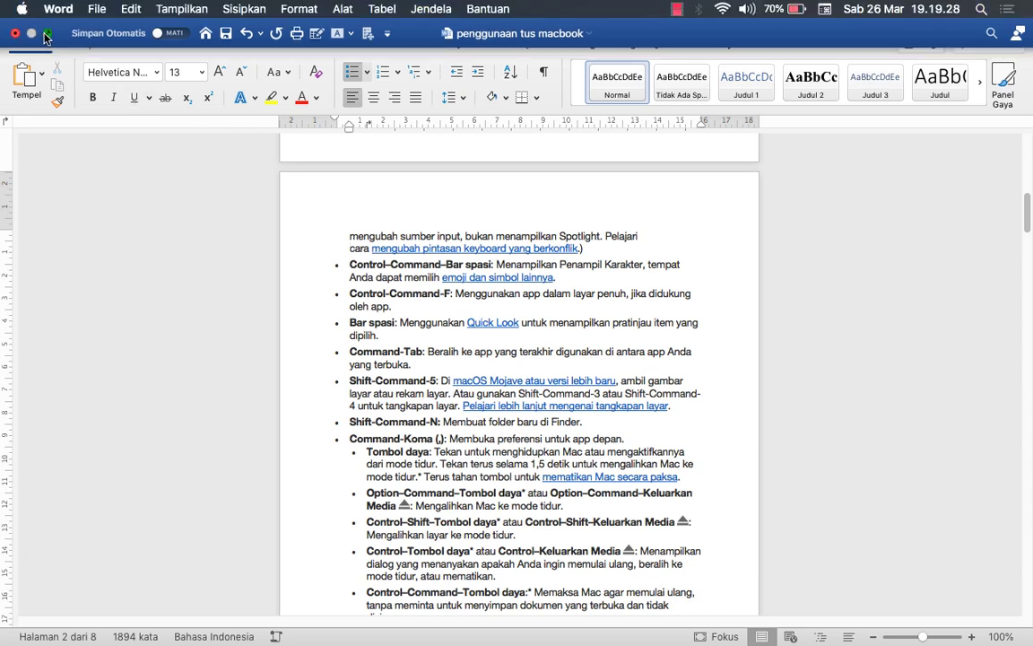
left_click(48, 33)
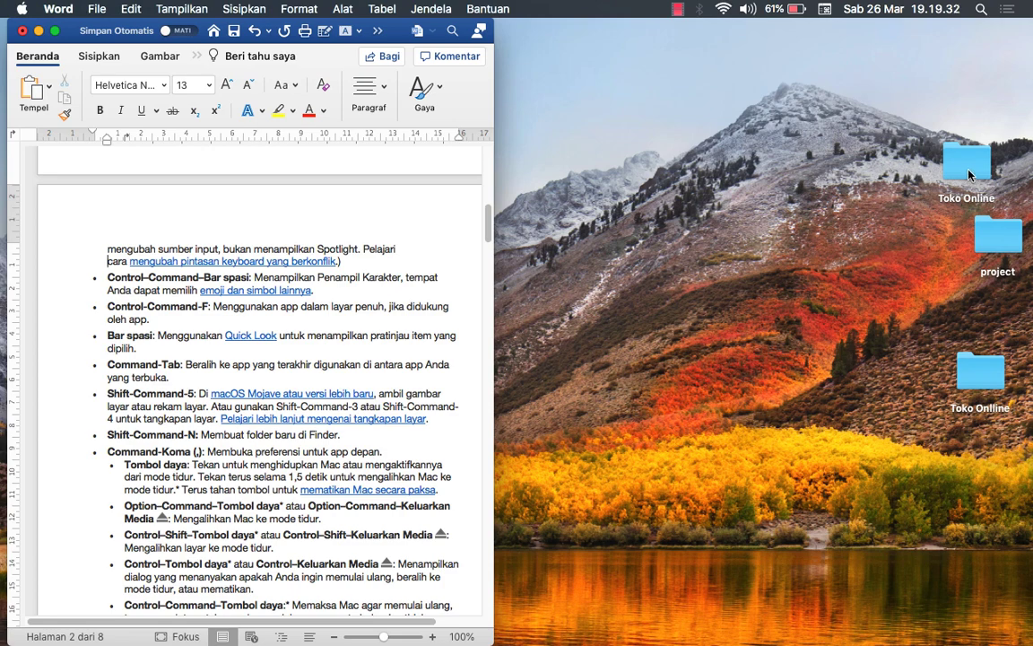
left_click(997, 234)
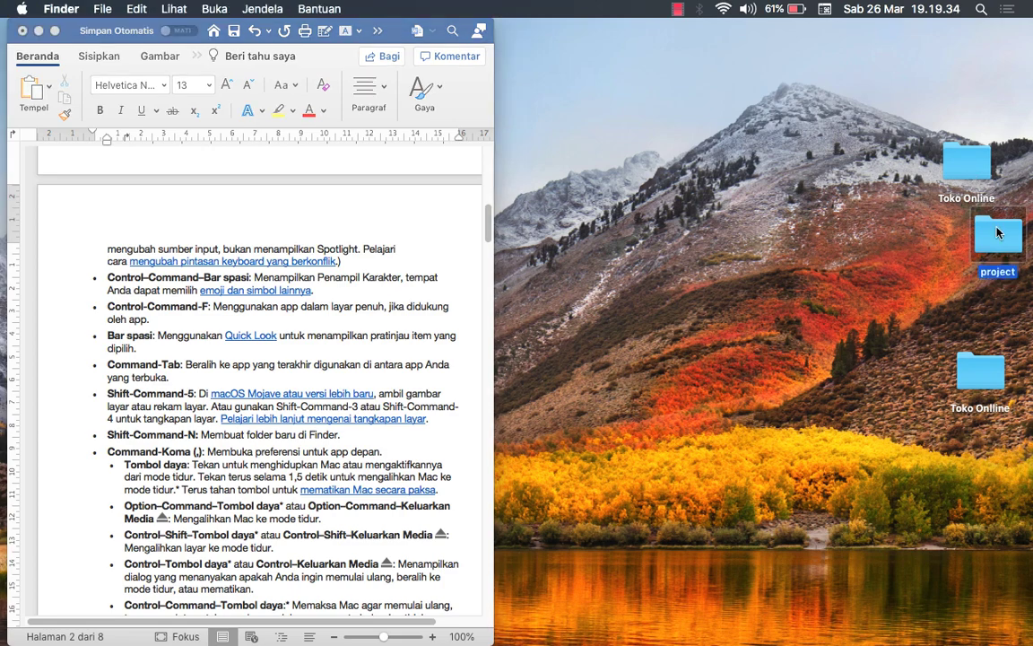
double_click(998, 233)
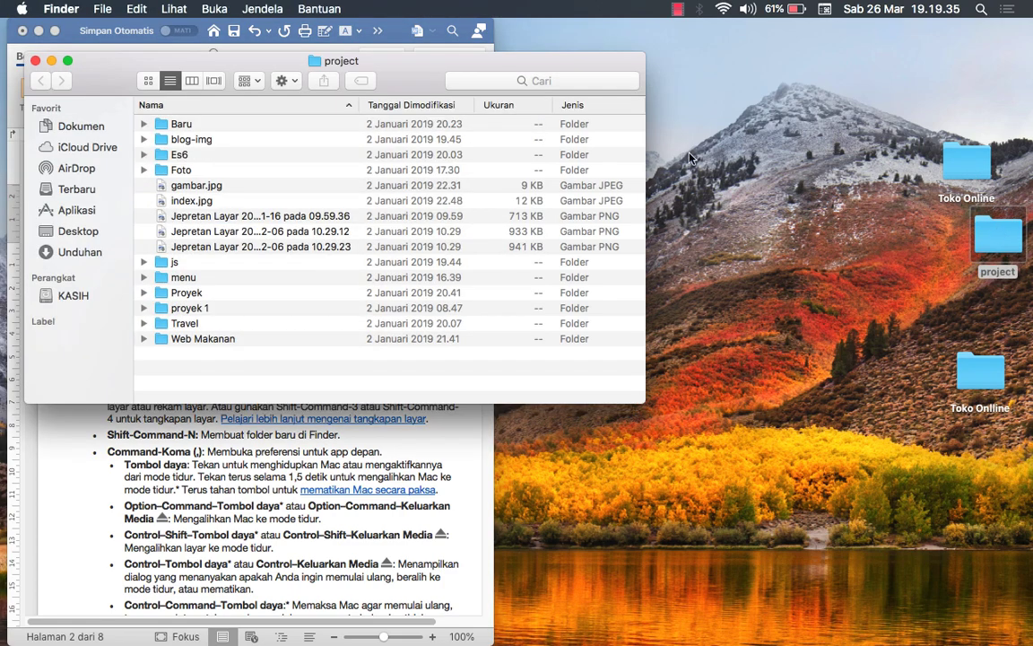
Step: Duplicate the Foto folder inside the project folder
left_click(221, 172)
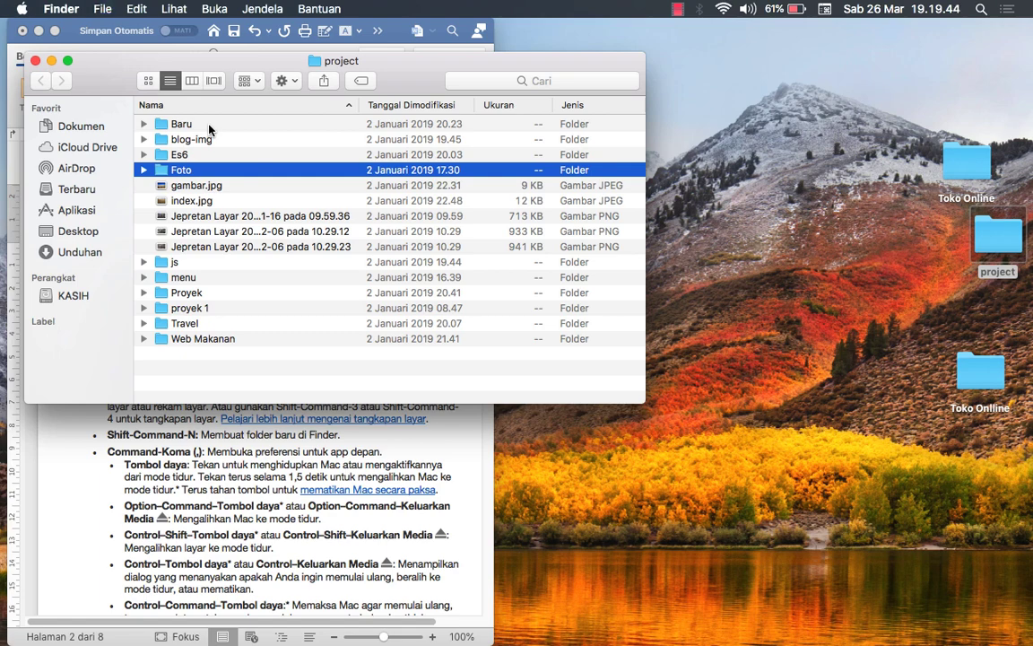
key("super+d")
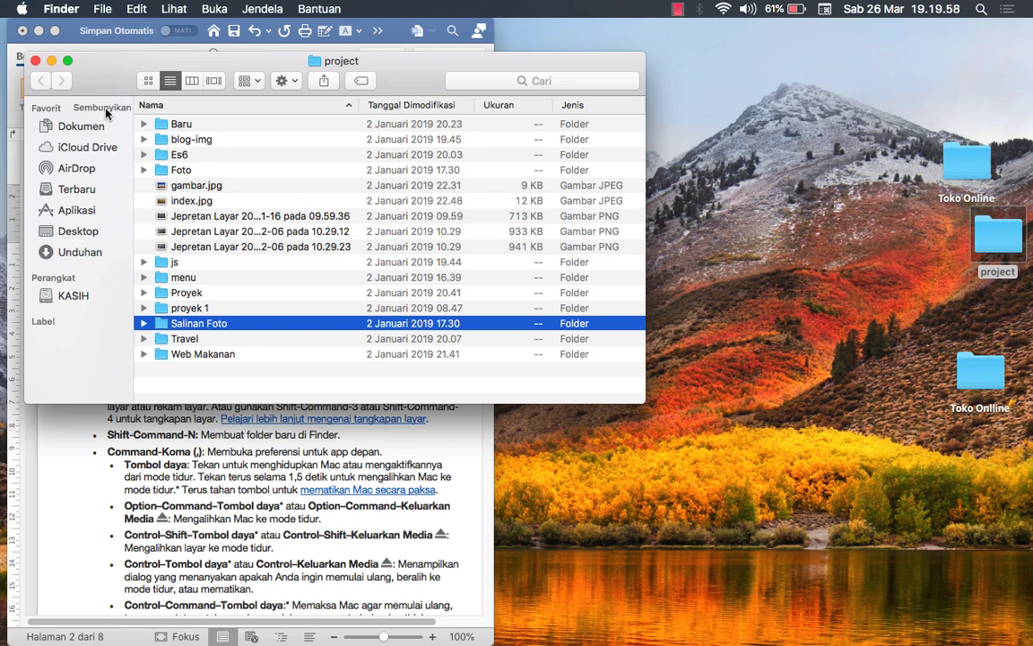
Step: Review the Command shortcut list on the document's first page and bring the project folder window back to the front
left_click(391, 408)
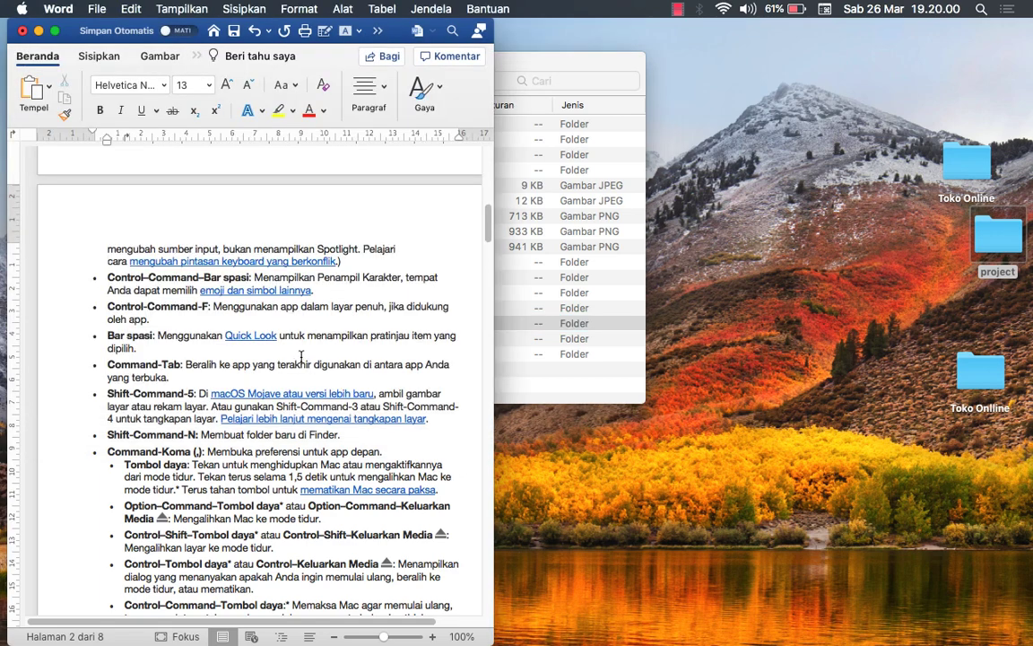
scroll(293, 352, "up", 7)
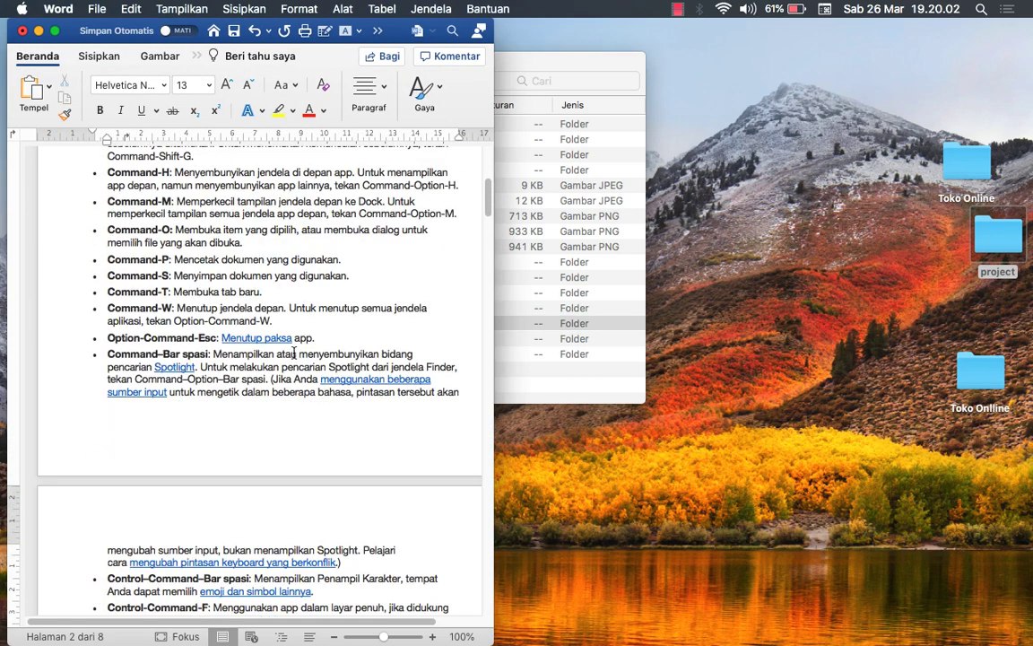
scroll(293, 352, "up", 3)
scroll(293, 352, "up", 2)
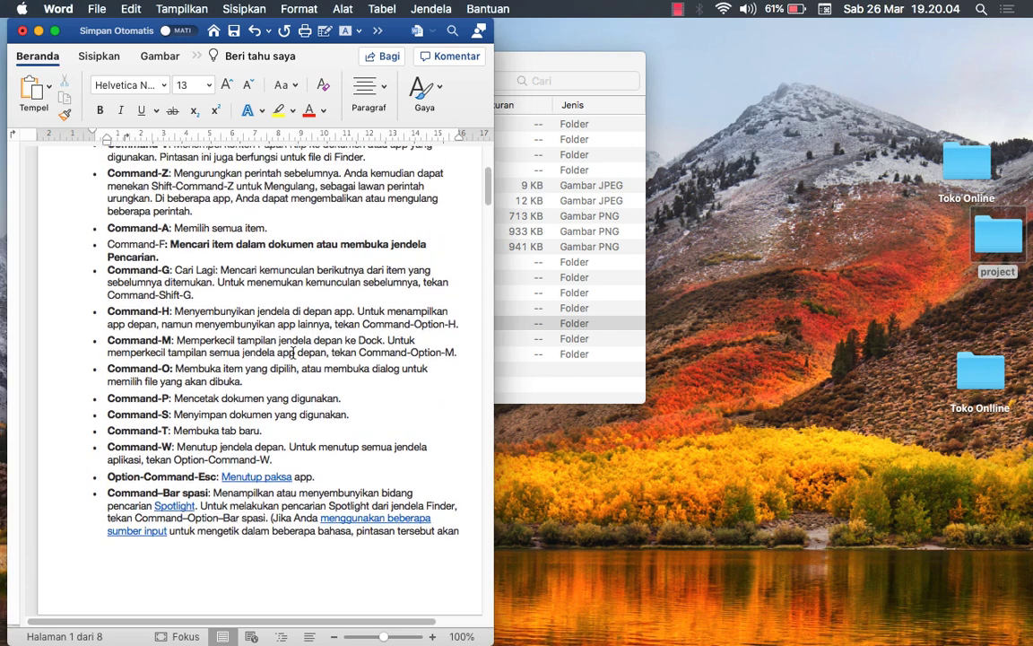
scroll(293, 352, "up", 1)
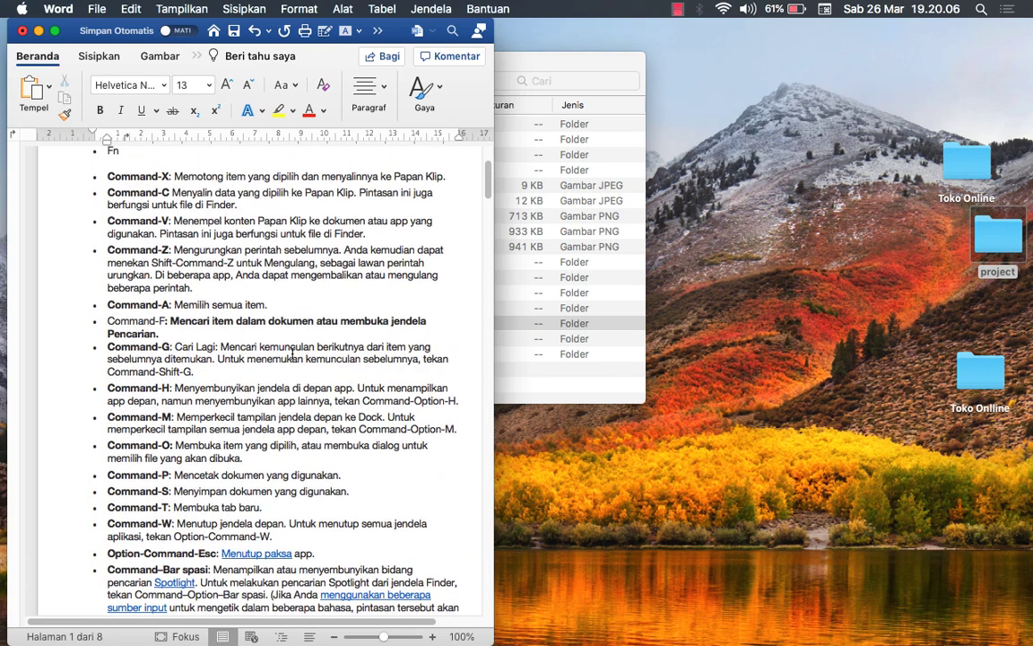
scroll(293, 353, "down", 3)
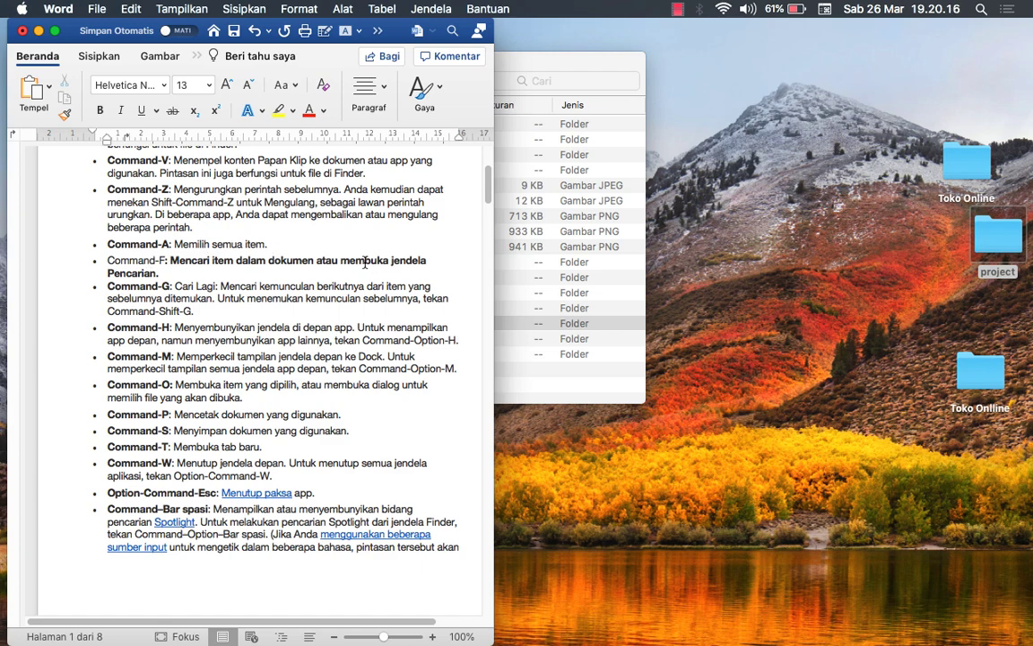
left_click(602, 170)
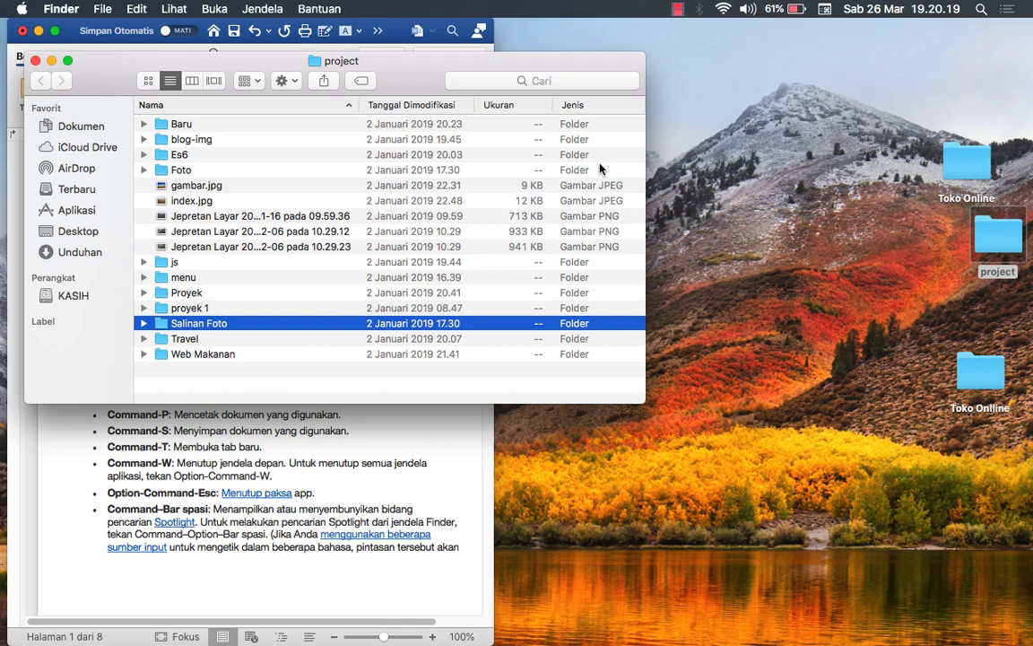
Step: Activate the project folder window's search field and return to the Word document in full screen
left_click(521, 81)
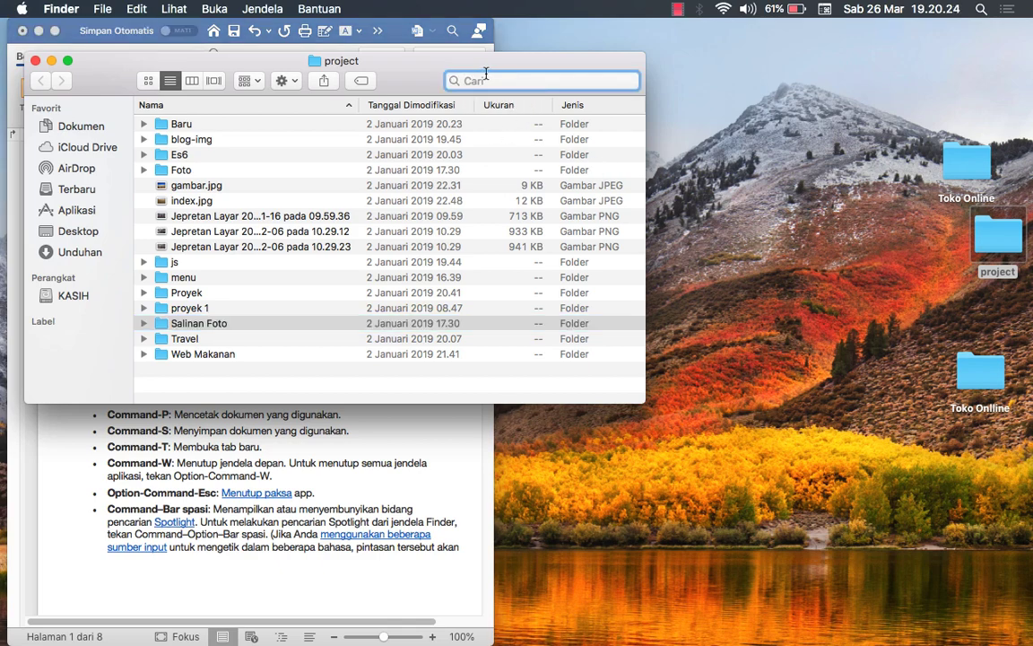
left_click(454, 443)
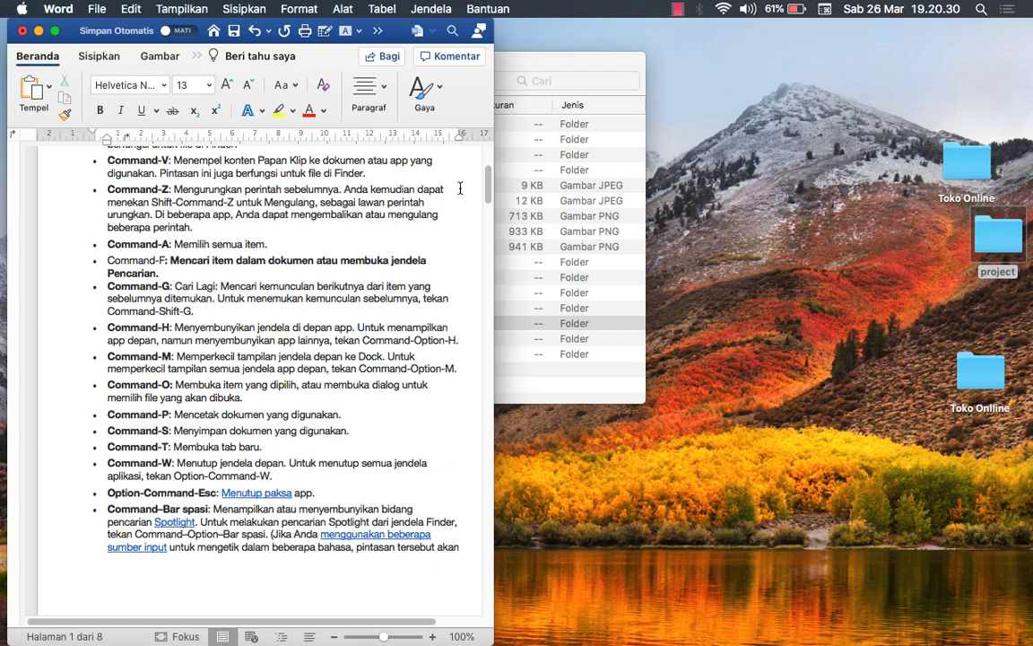
left_click_drag(344, 191, 154, 215)
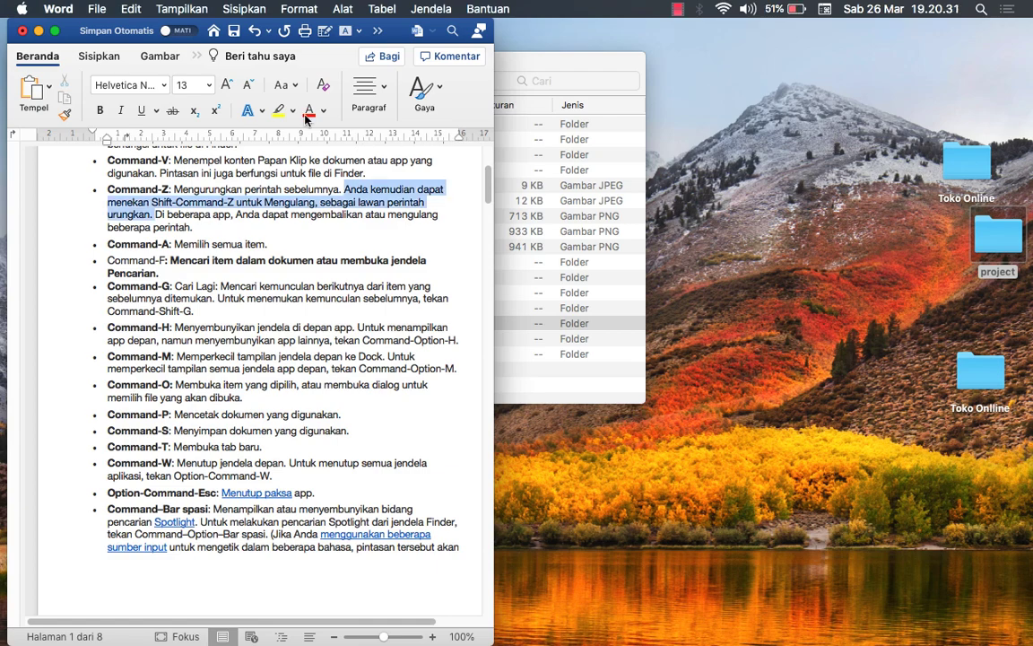
left_click(54, 32)
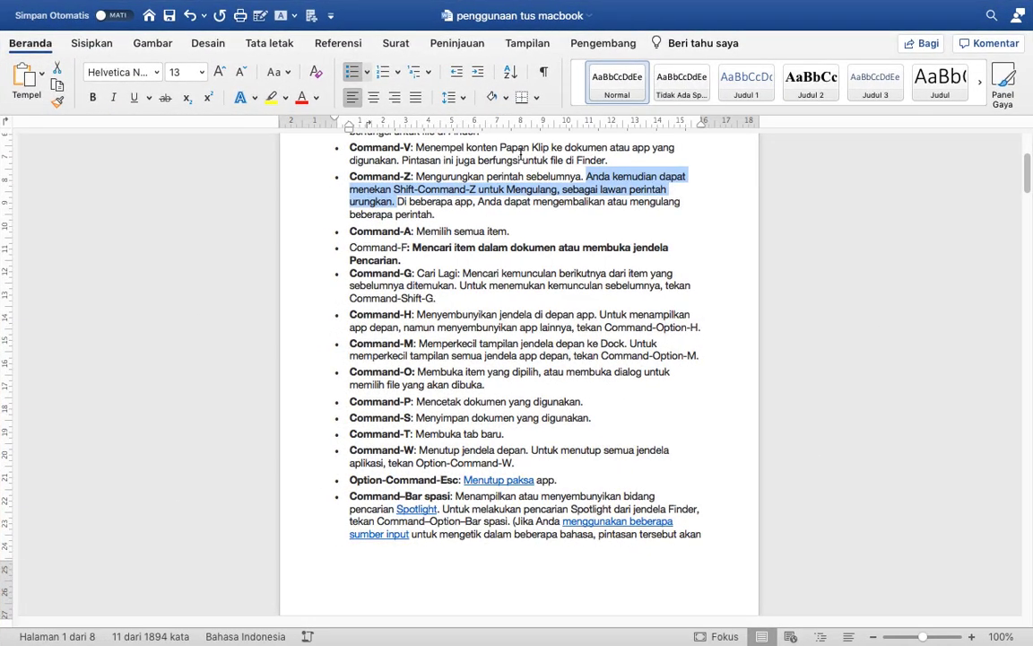
Step: Search the Word document for "command"
left_click(716, 269)
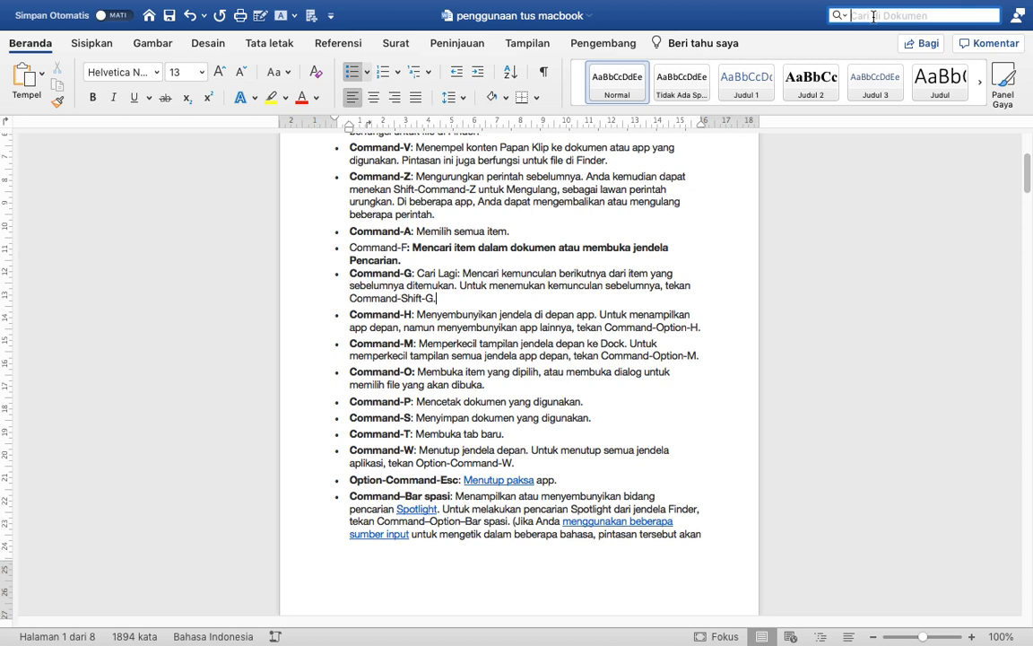
type("comand")
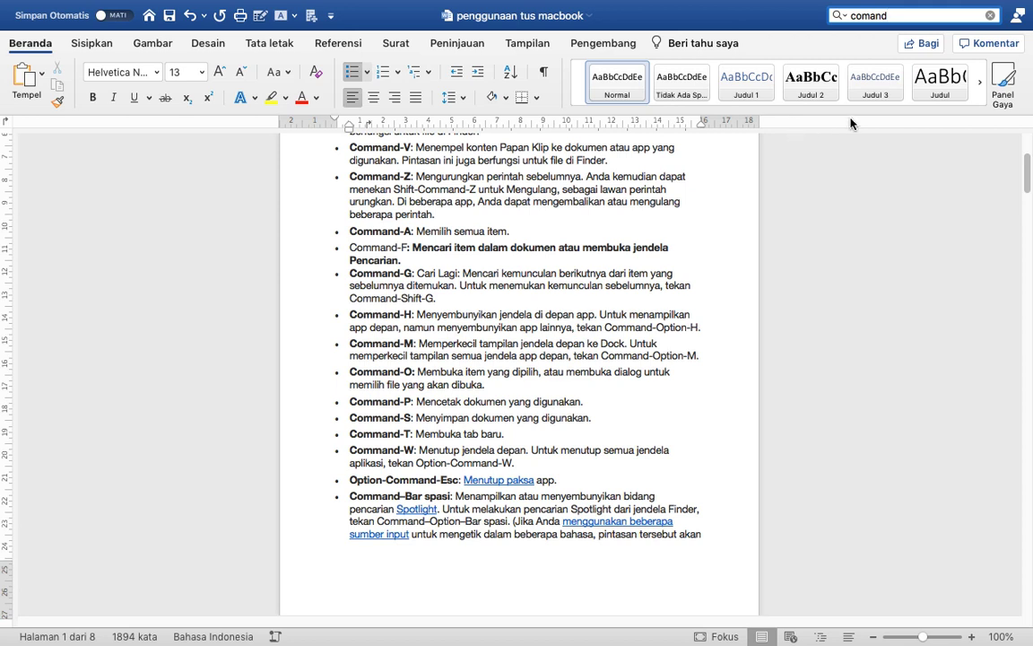
double_click(864, 15)
left_click(862, 15)
type("m")
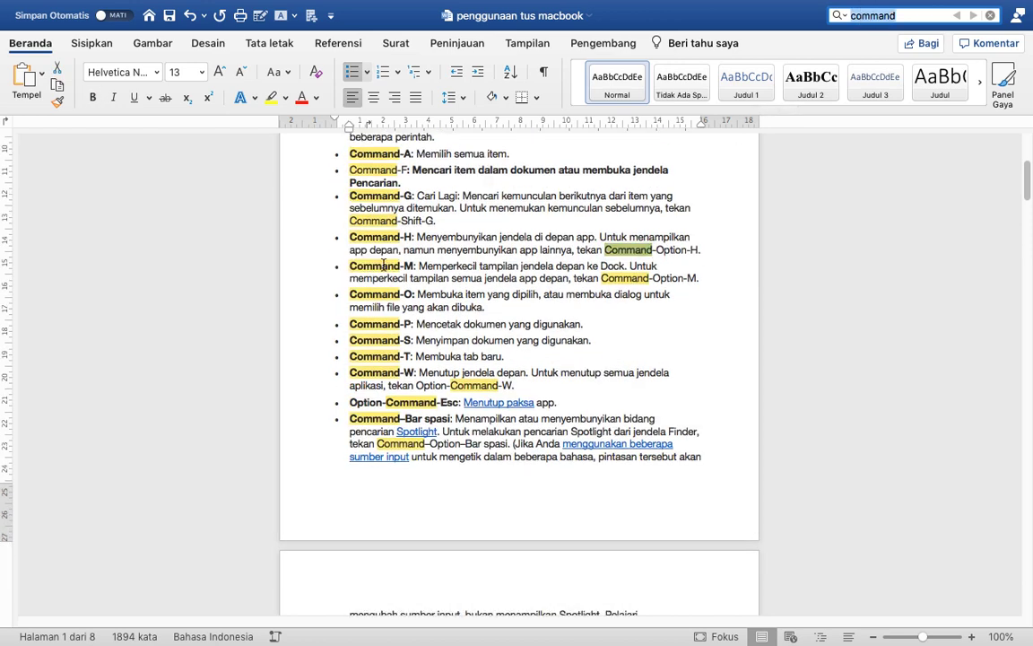
Step: Step through the "command" matches down to the Command-R entry on page 3 and return to the shortcut list on page 1
double_click(389, 222)
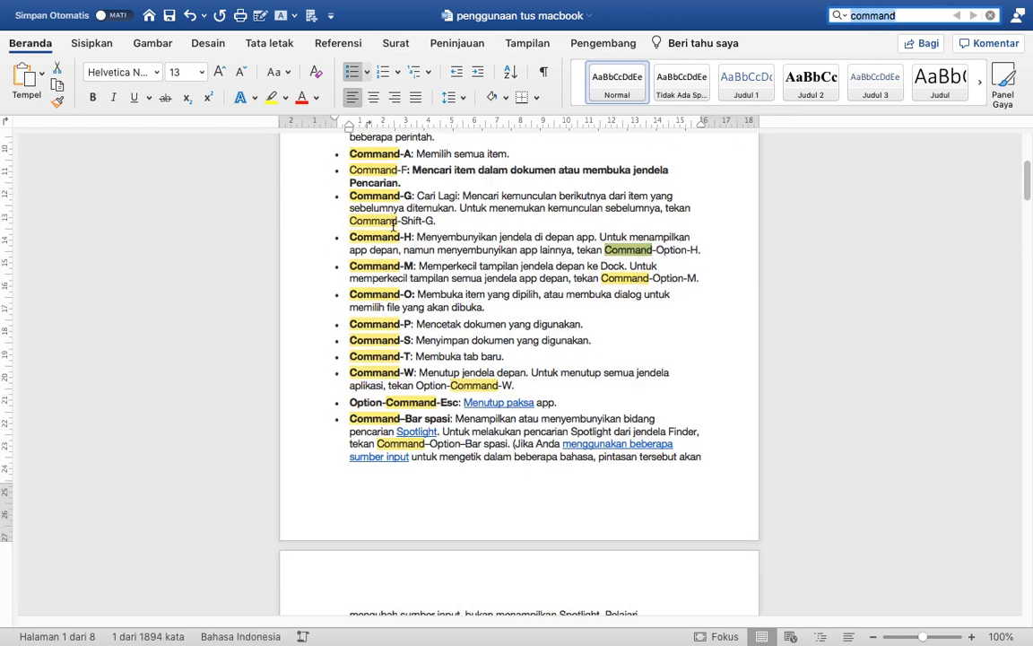
scroll(392, 222, "up", 1)
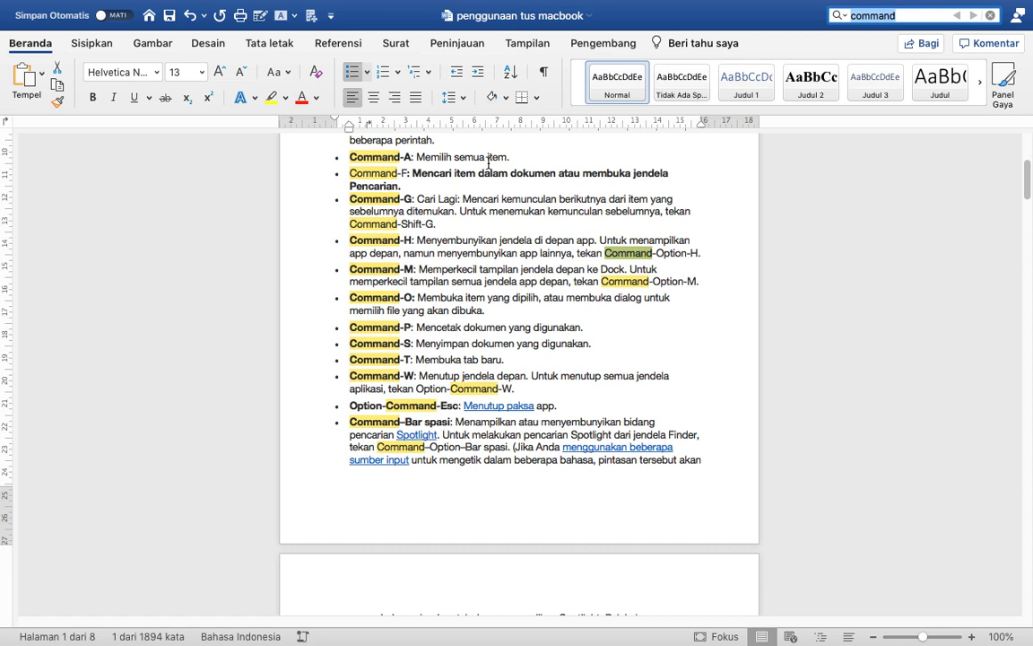
key("Return")
key("Return")
key("Return")
key("Return")
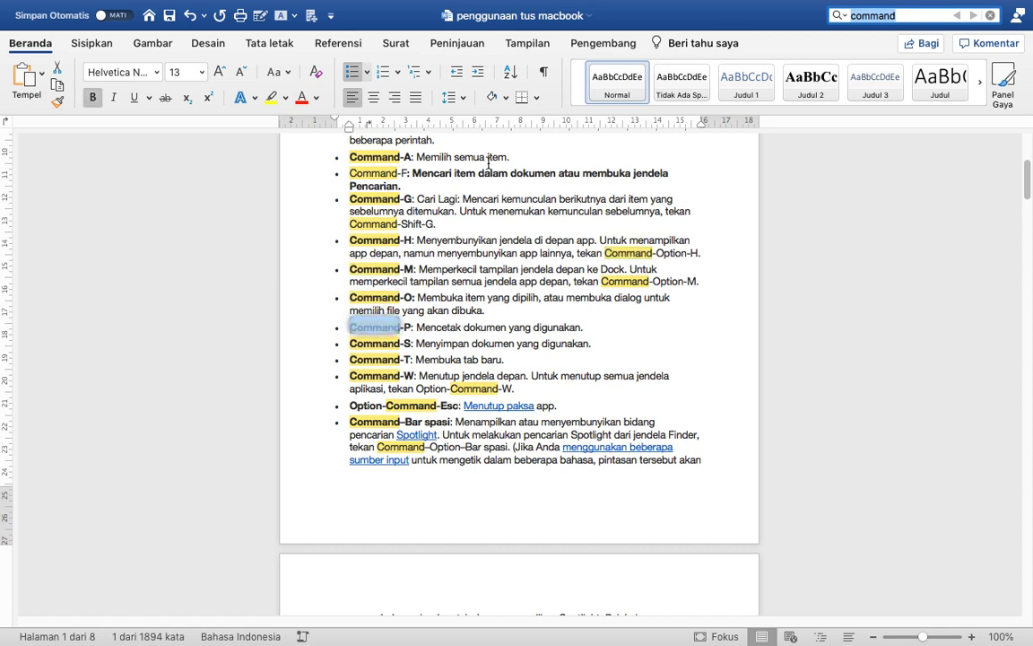
key("Return")
key("Return")
key("Return")
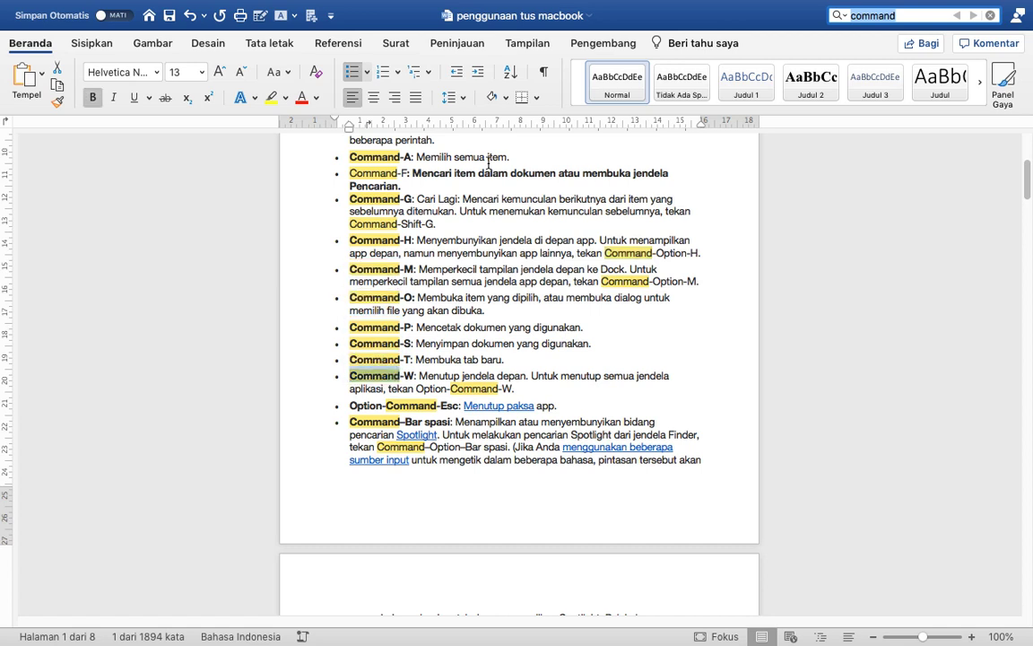
key("Return")
key("Return")
key("Return")
key("Return")
key("Return")
key("Return")
key("Return")
key("Return")
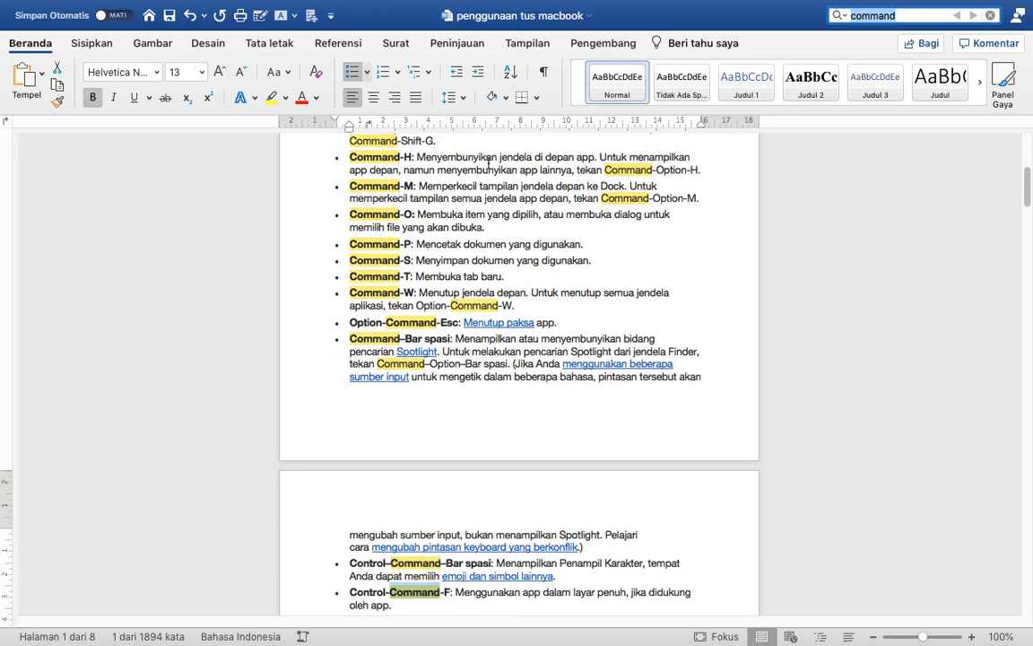
key("Return")
key("Return")
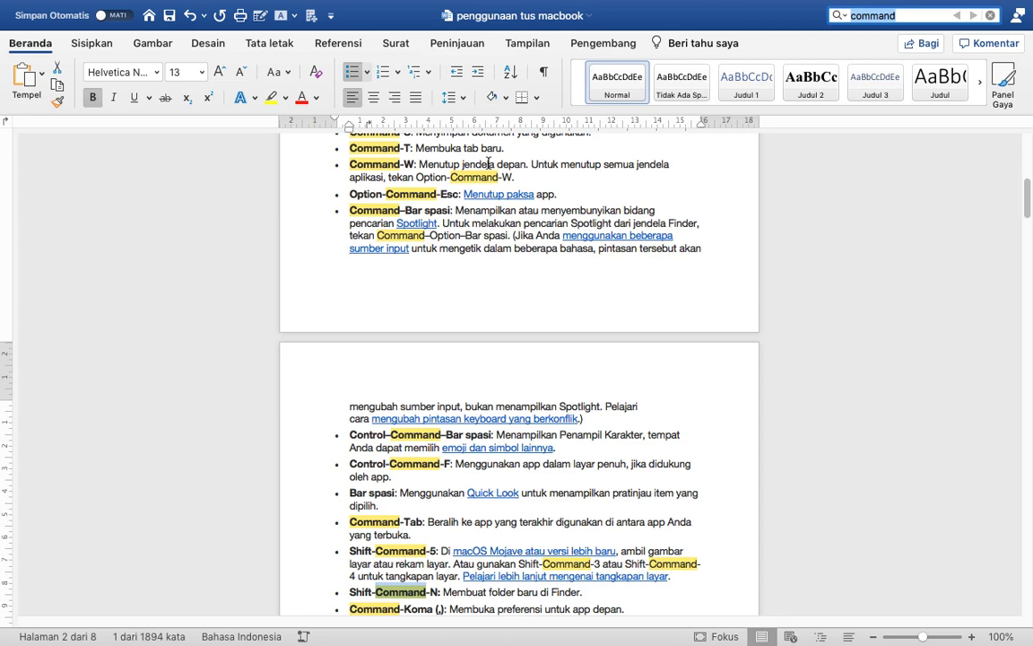
key("Return")
key("Return")
key("Return")
key("Return")
key("Return")
key("Return")
key("Return")
key("Return")
key("Return")
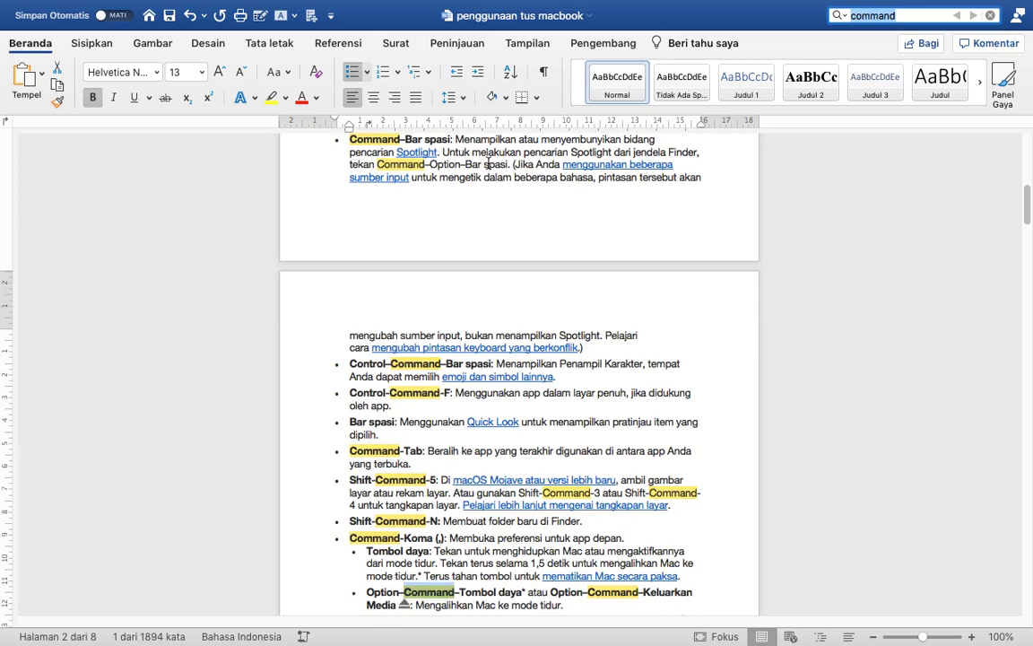
key("Return")
key("Return")
key("Return")
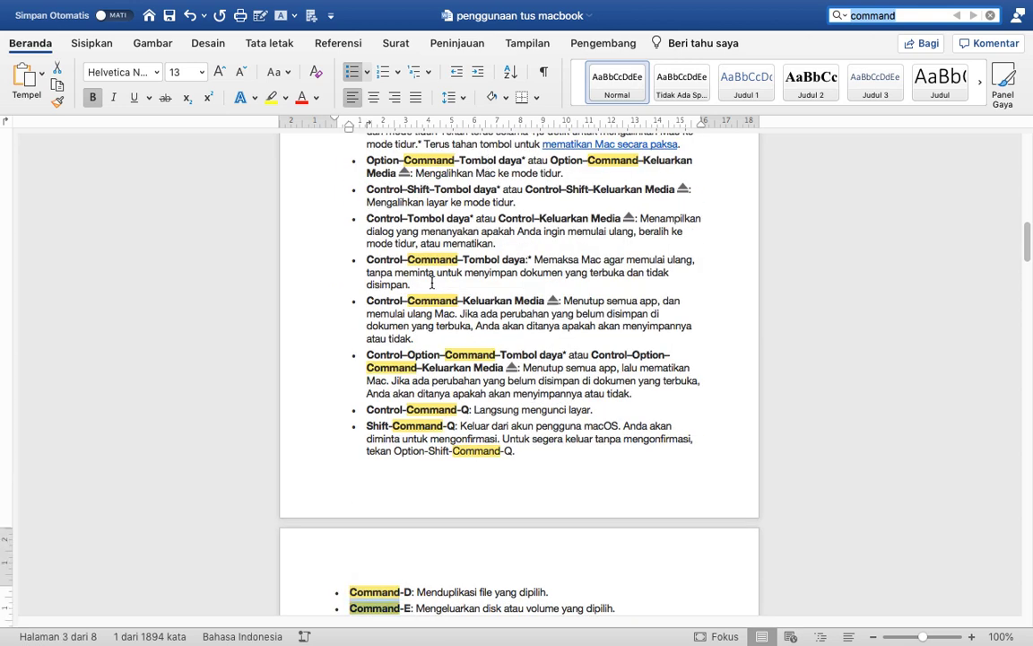
key("Return")
key("Return")
key("Return")
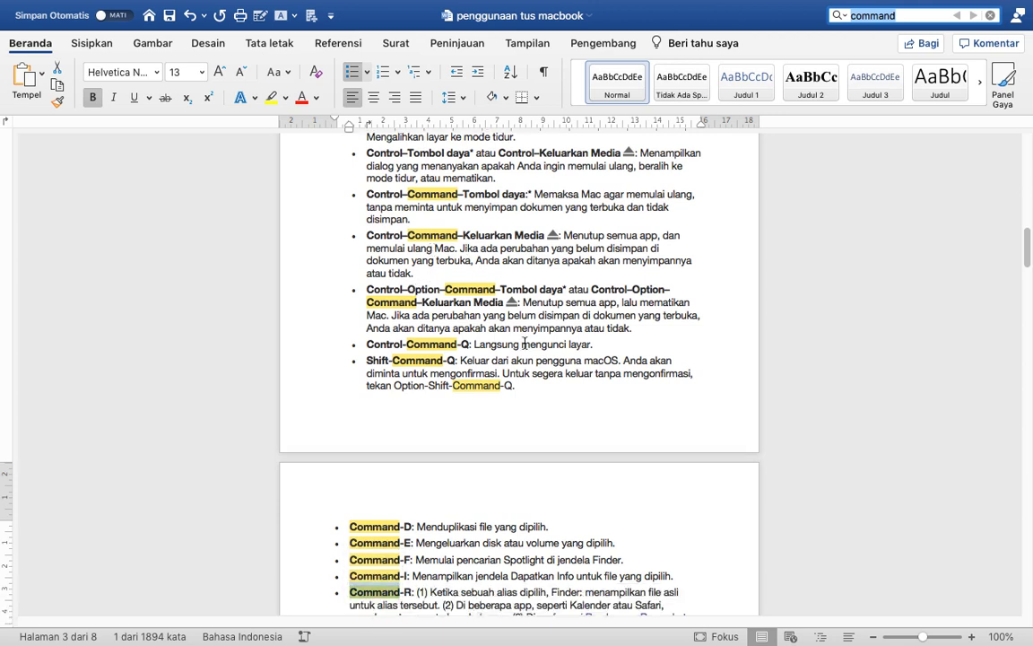
scroll(348, 138, "up", 1)
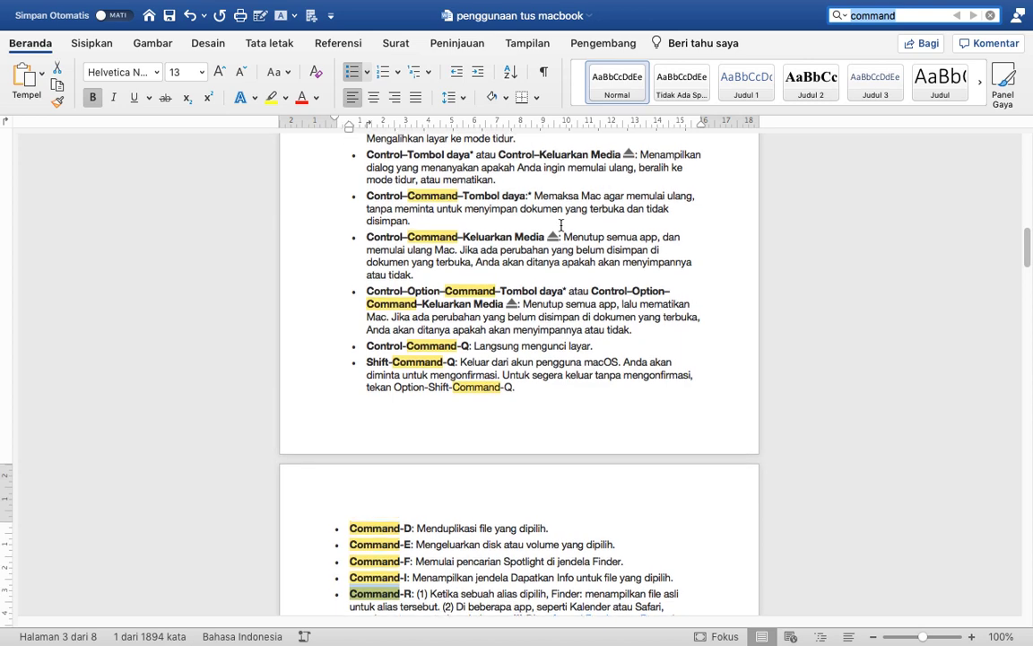
scroll(562, 224, "up", 20)
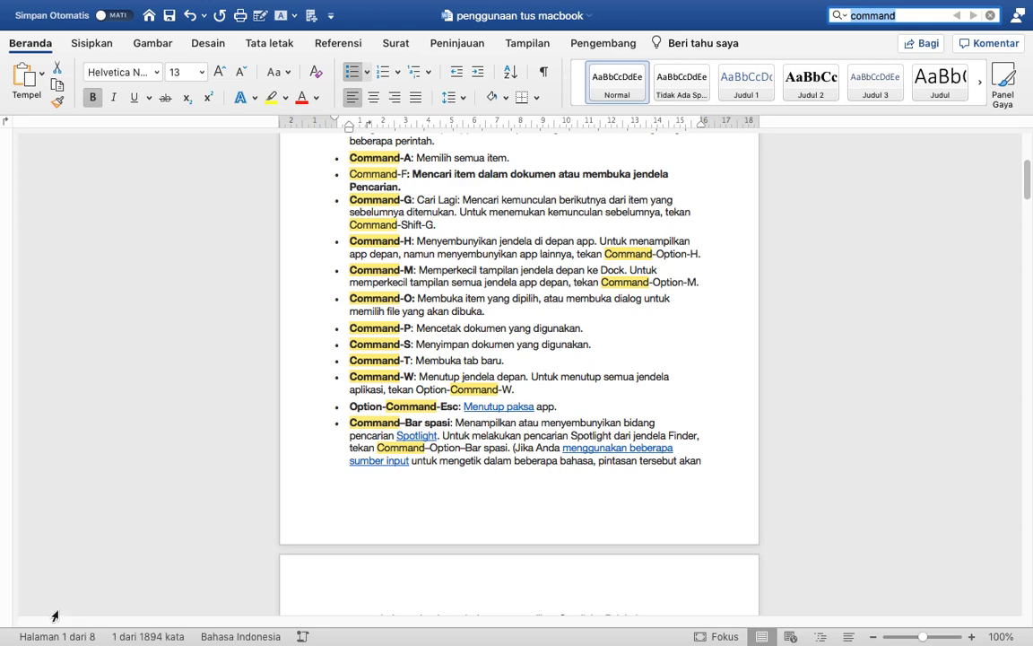
Step: Switch to Visual Studio Code and back to the Word document
mouse_move(76, 4)
key("super+Tab")
key("super+Tab")
key("super+Tab")
key("super+Tab")
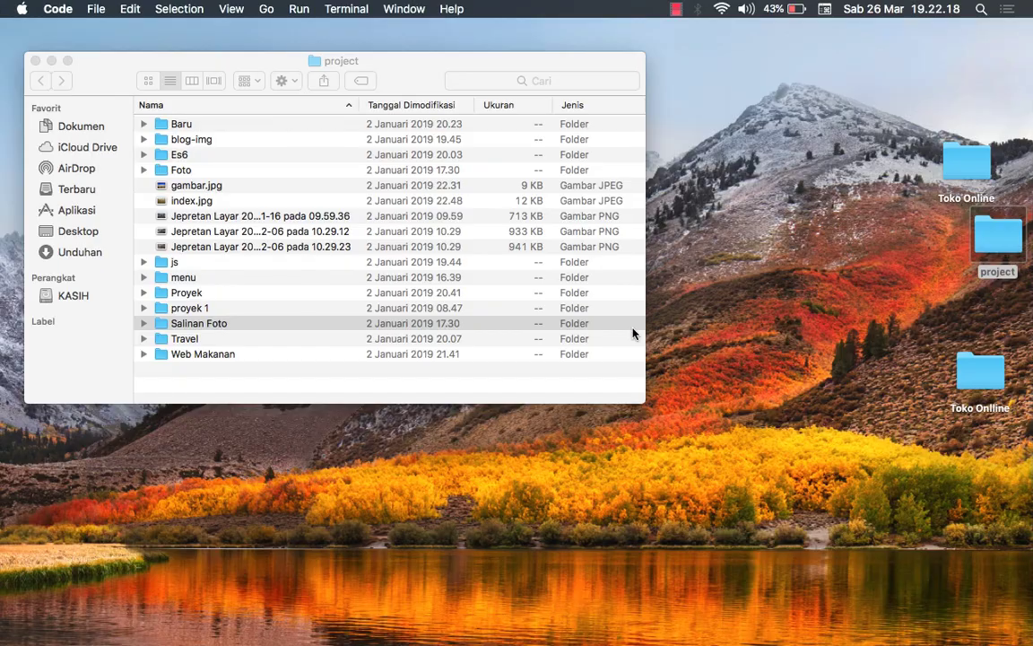
key("super+Tab")
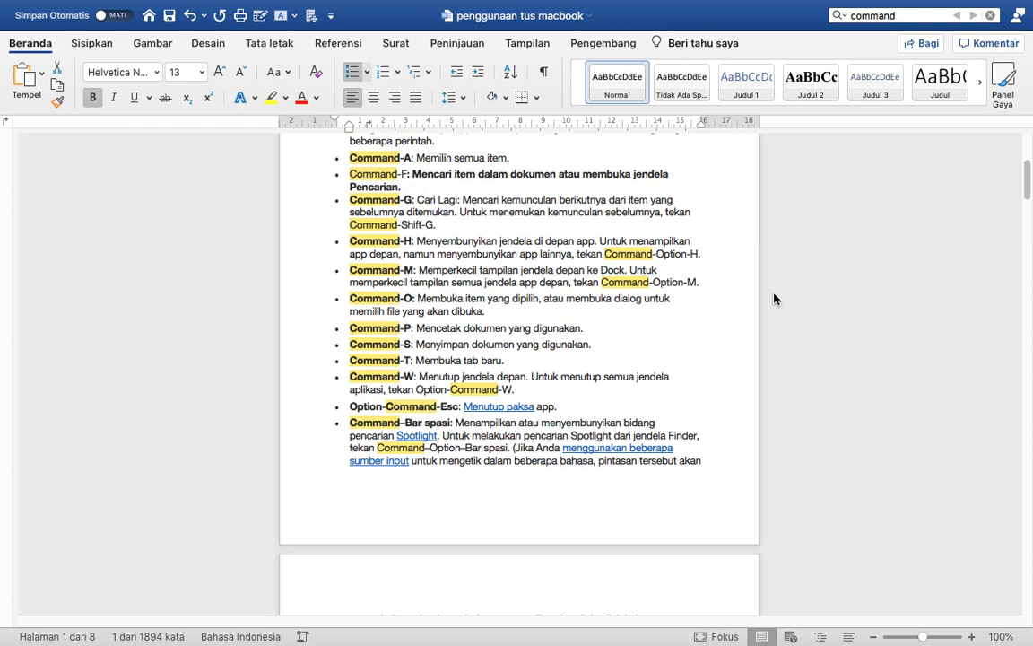
Step: Create a new blank Word document and close it again
key("super+n")
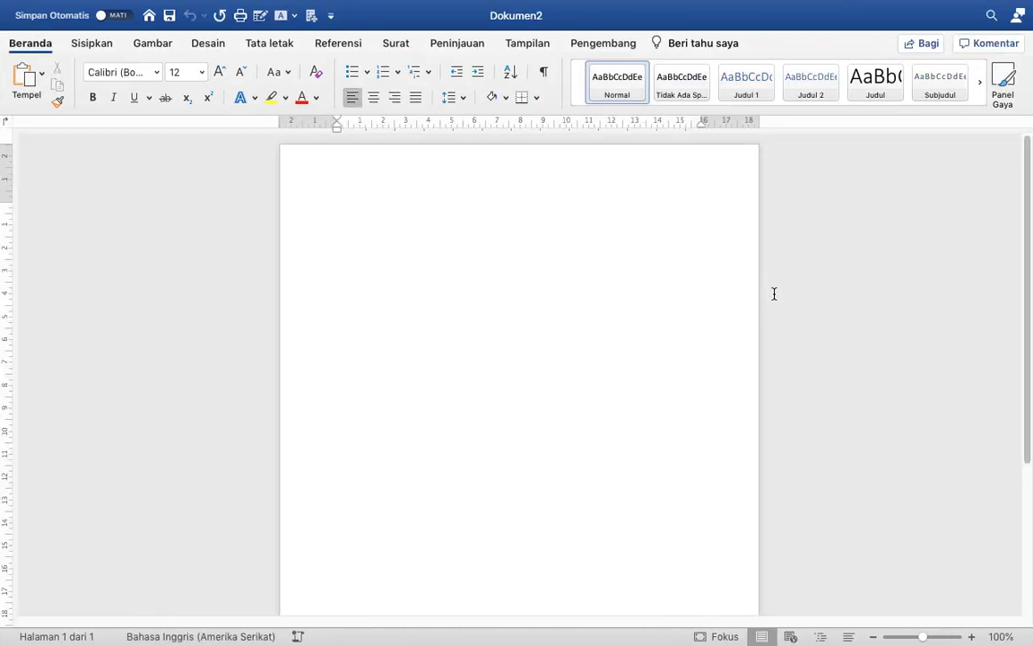
mouse_move(166, 7)
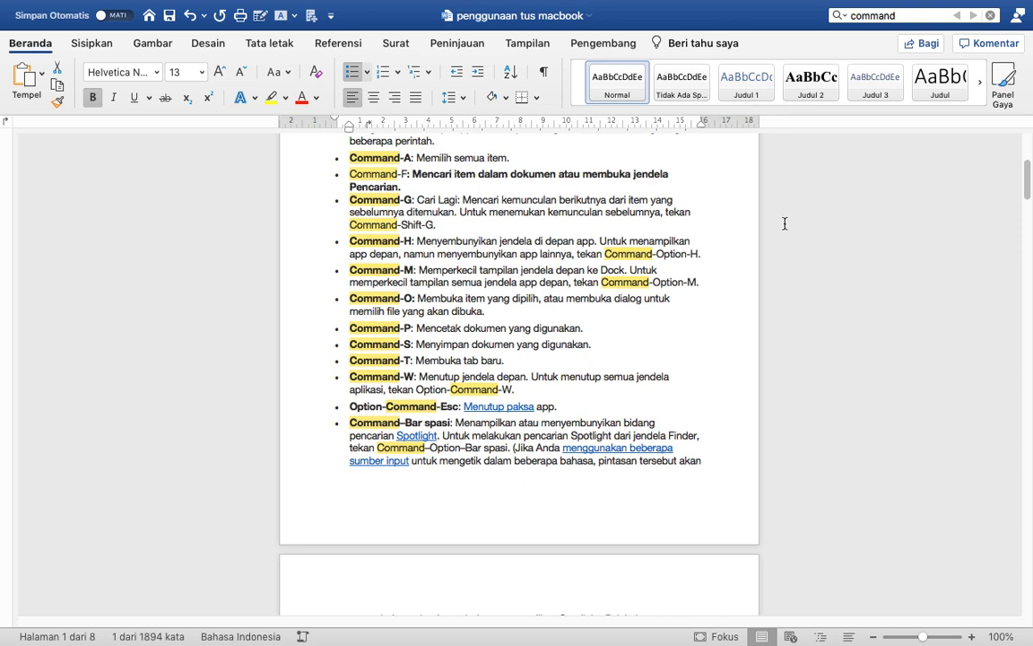
Step: Bring up the running-app switcher and Word's file opening dialog, cancelling each without choosing anything
key("super+Tab")
key("super+Tab")
key("super+Tab")
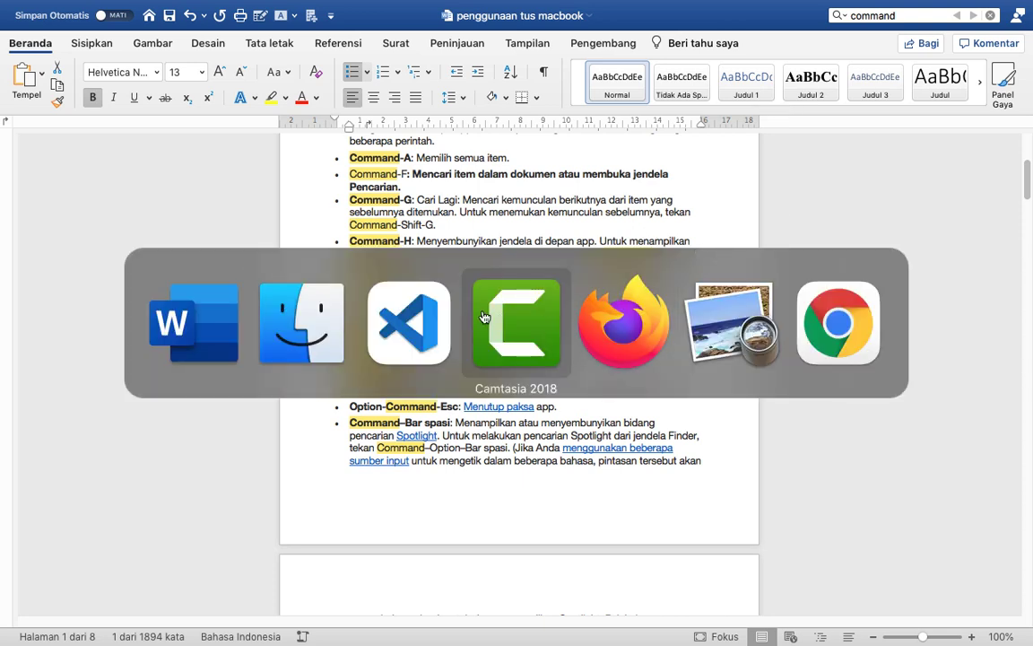
key("Escape")
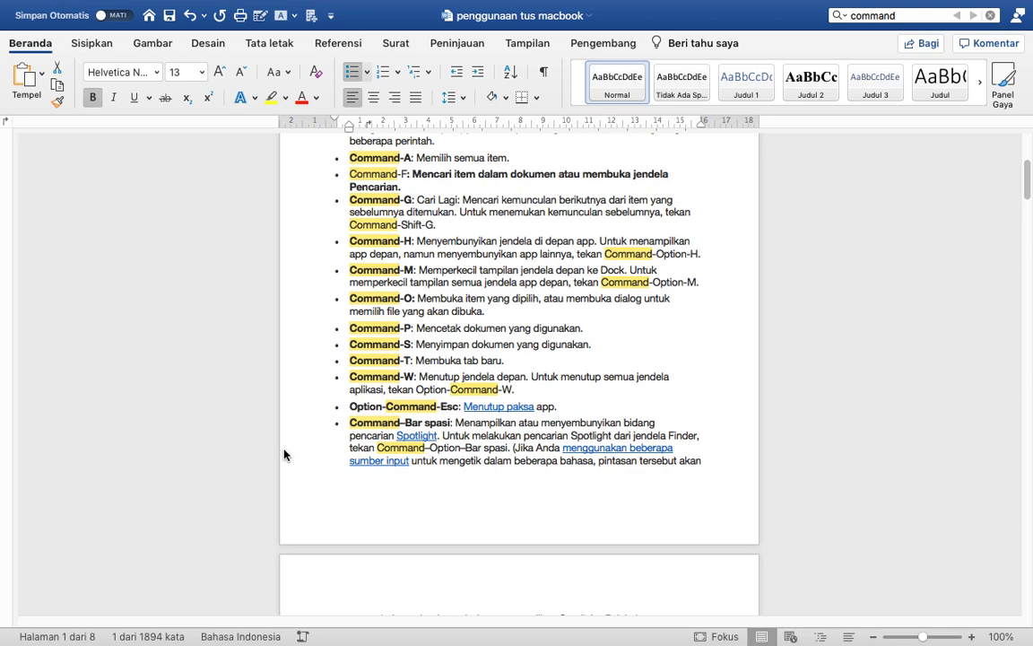
key("super+o")
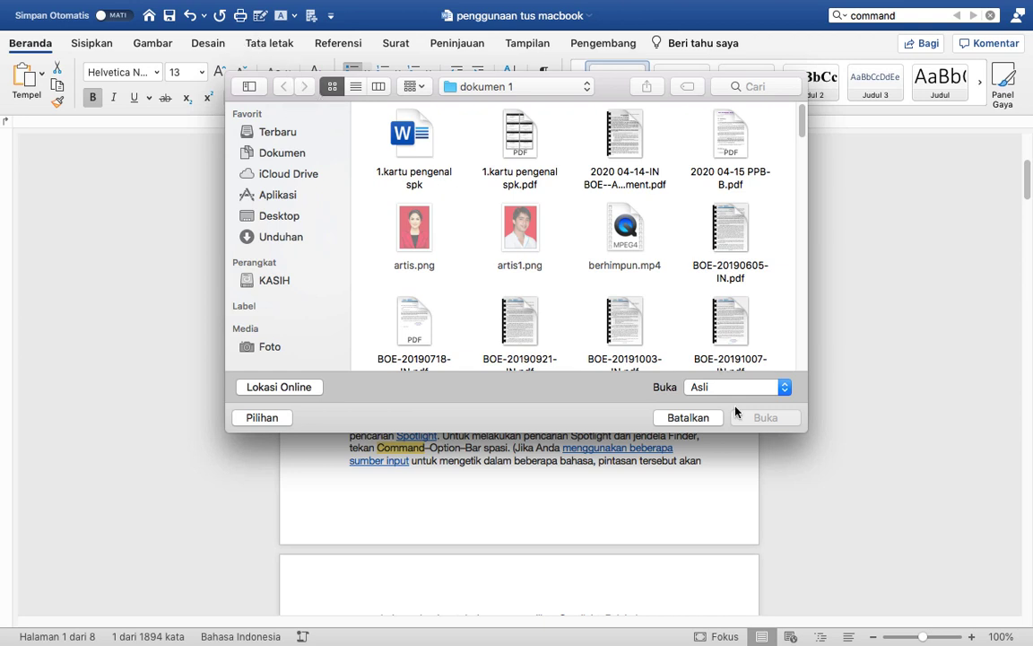
left_click(680, 418)
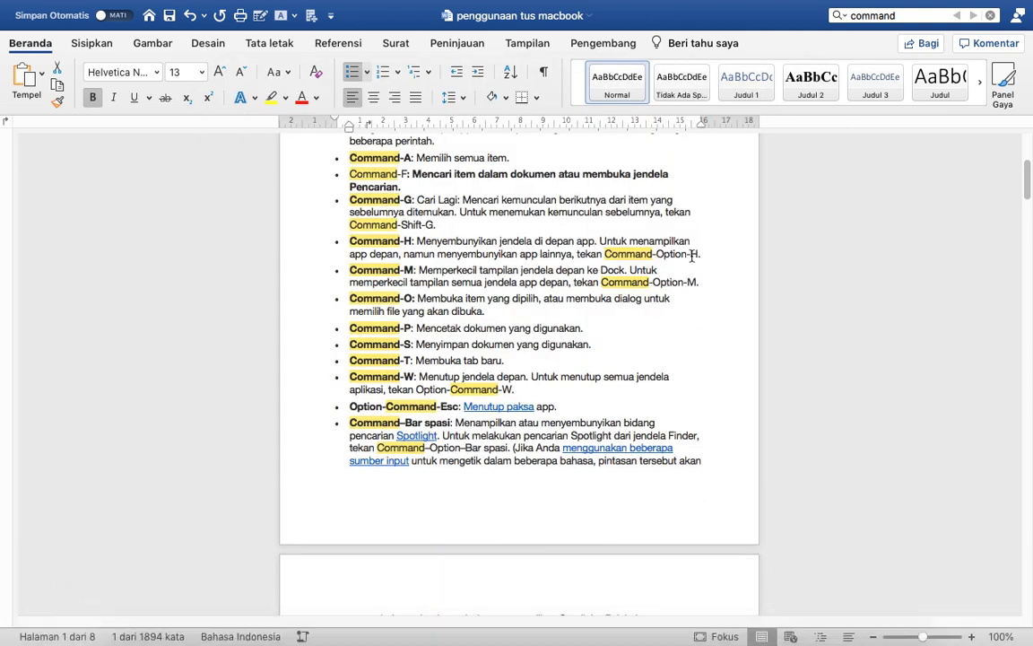
Step: Switch to Visual Studio Code and restore its minimized index.html window
key("super+Tab")
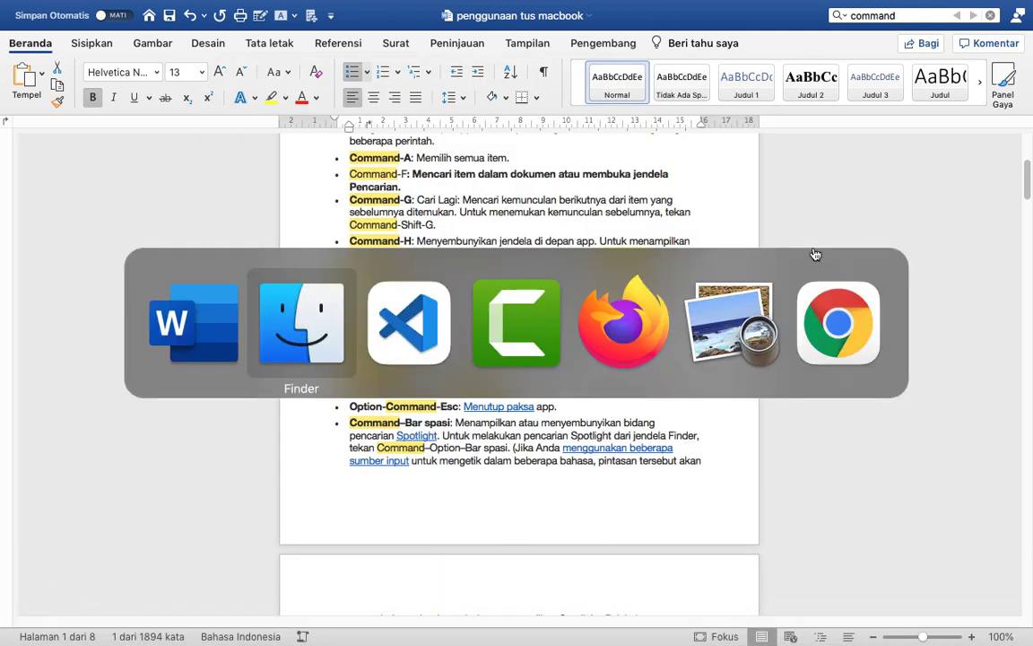
left_click(395, 309)
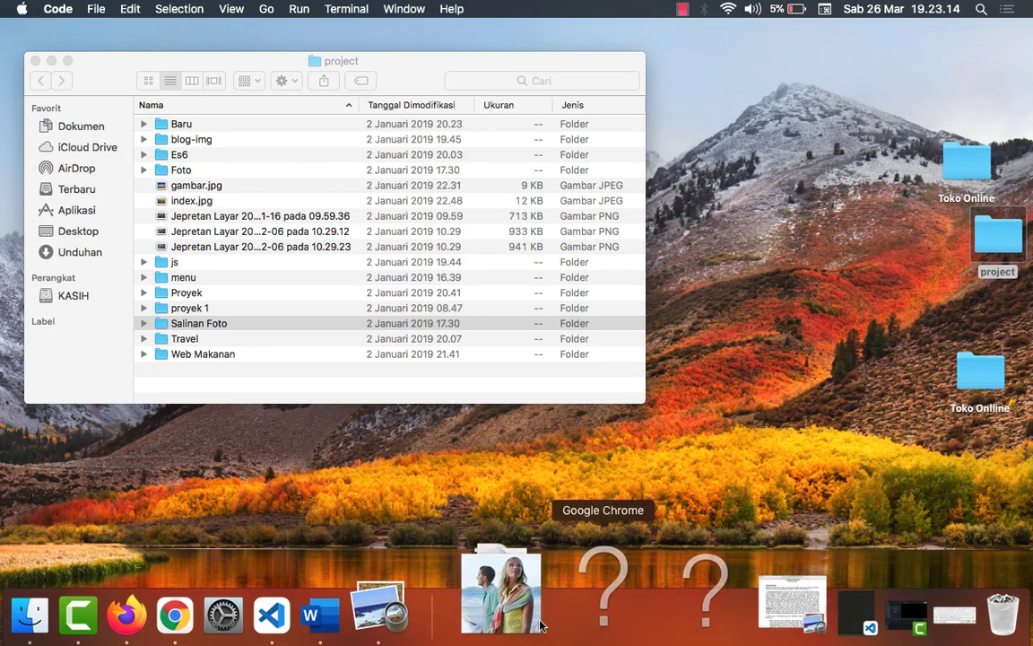
left_click(381, 601)
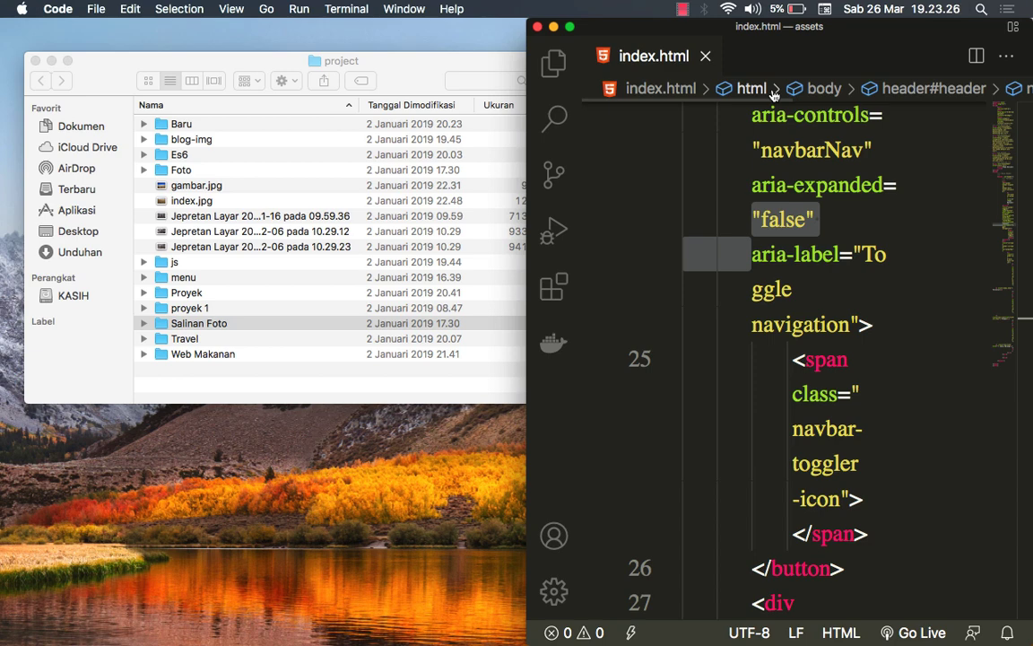
Step: Bring up the file opening dialog for the assets folder, cancel it and minimize the index.html window
key("super+o")
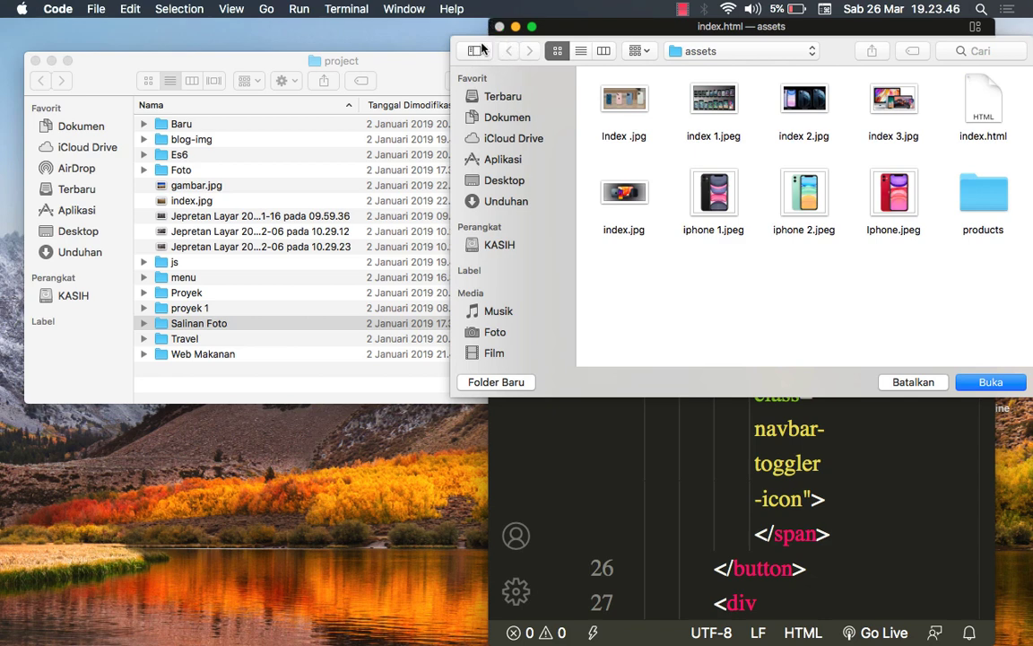
left_click(915, 384)
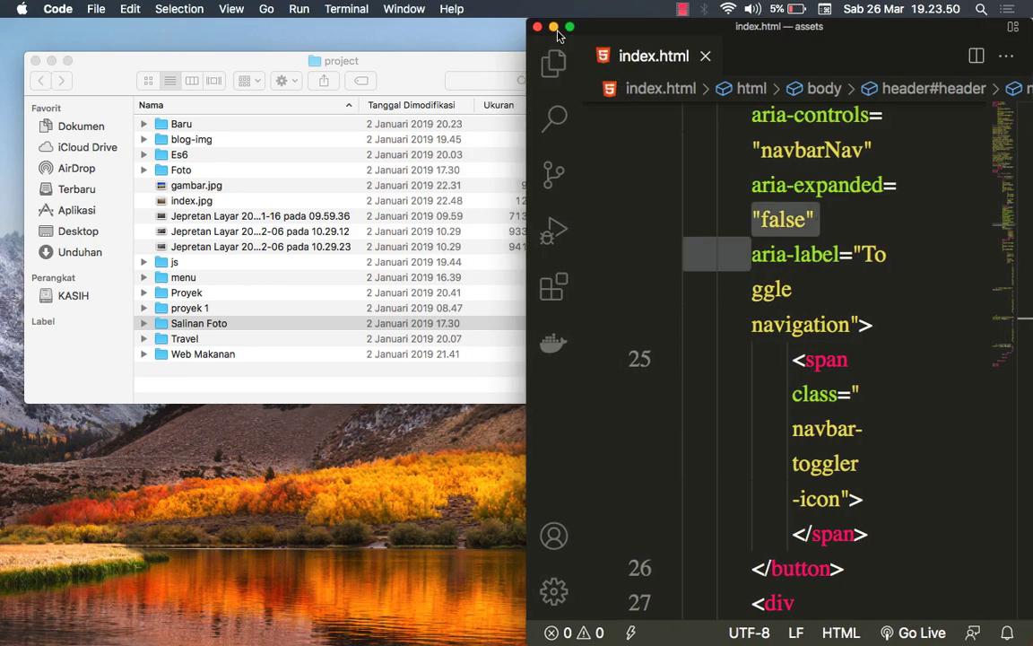
left_click(555, 28)
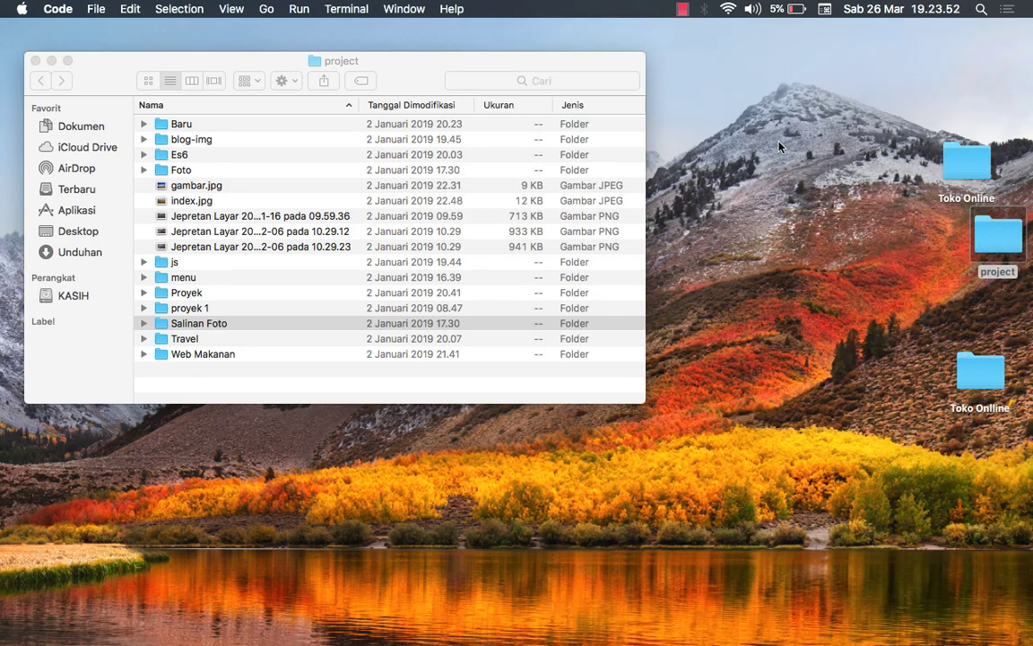
Step: Switch to Word, bring up the print dialog, view the available printers and cancel without printing
key("super+Tab")
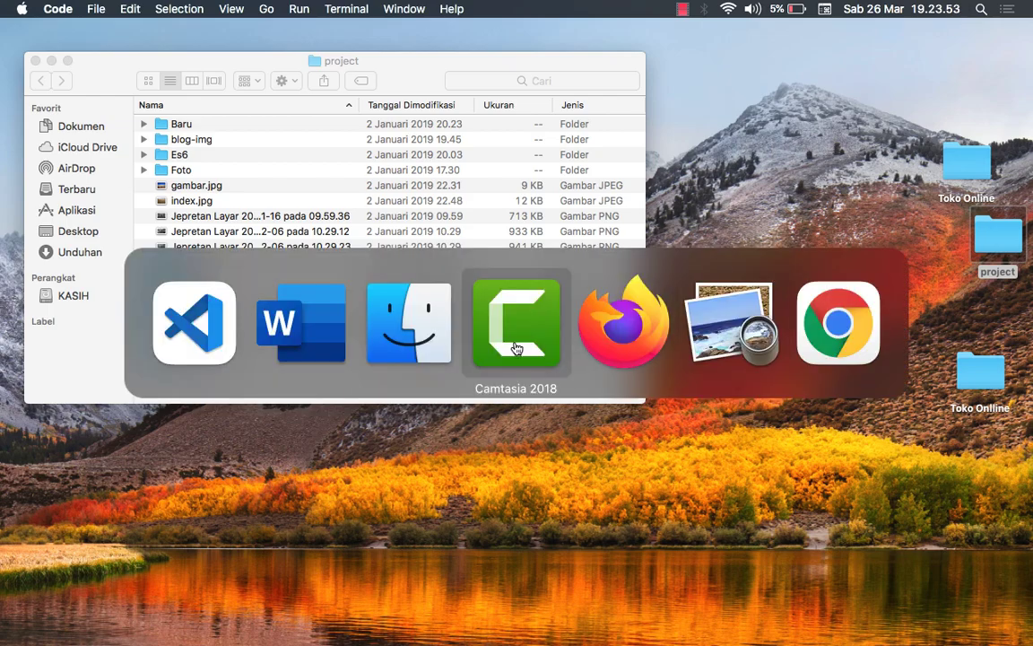
left_click(307, 315)
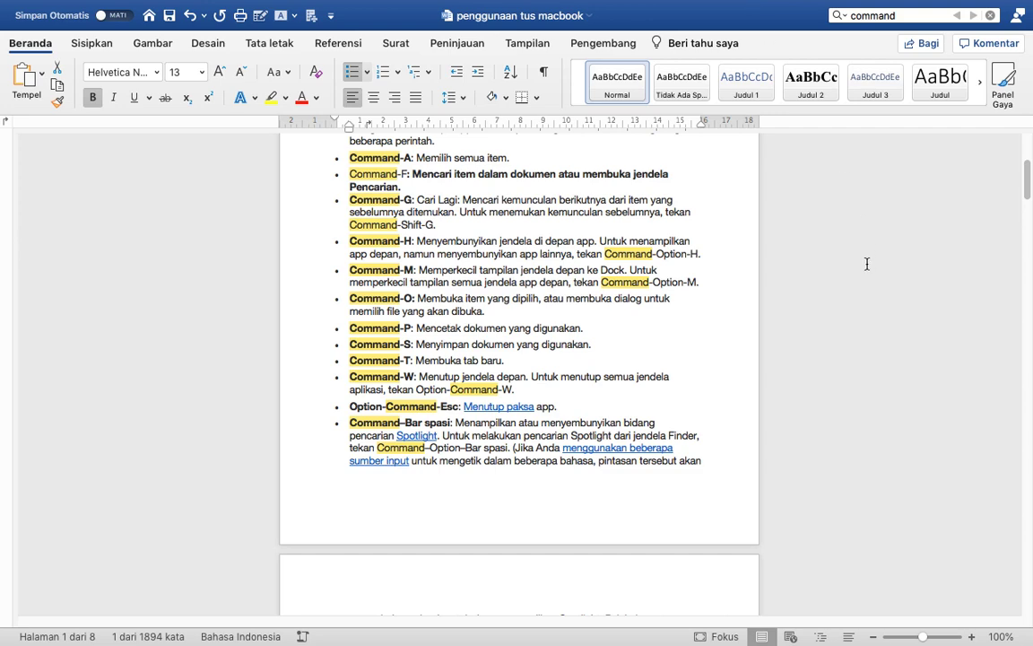
key("super+p")
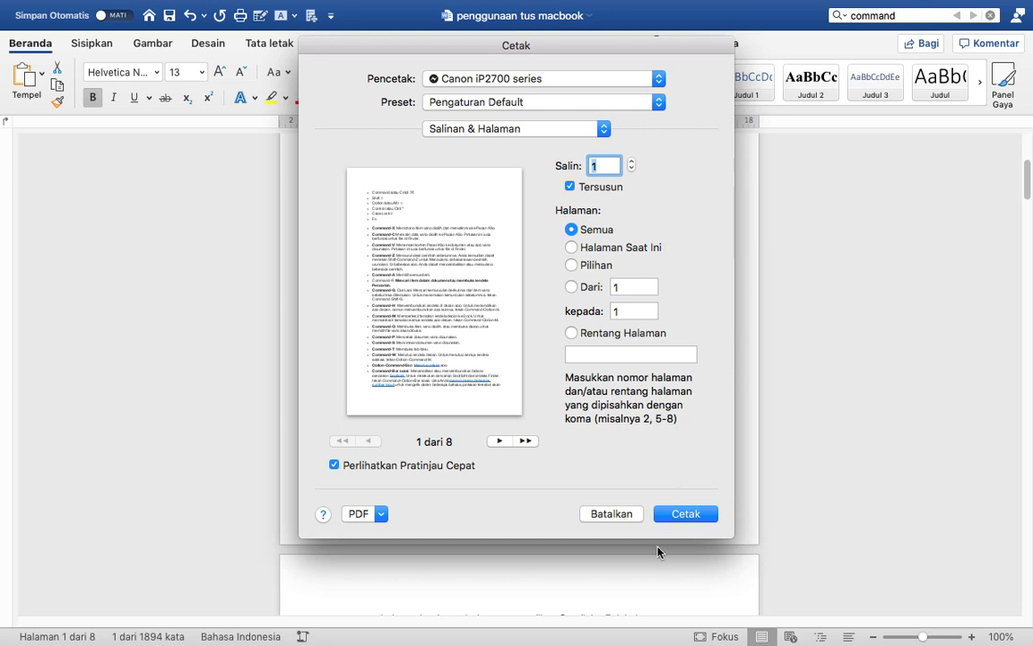
left_click(655, 82)
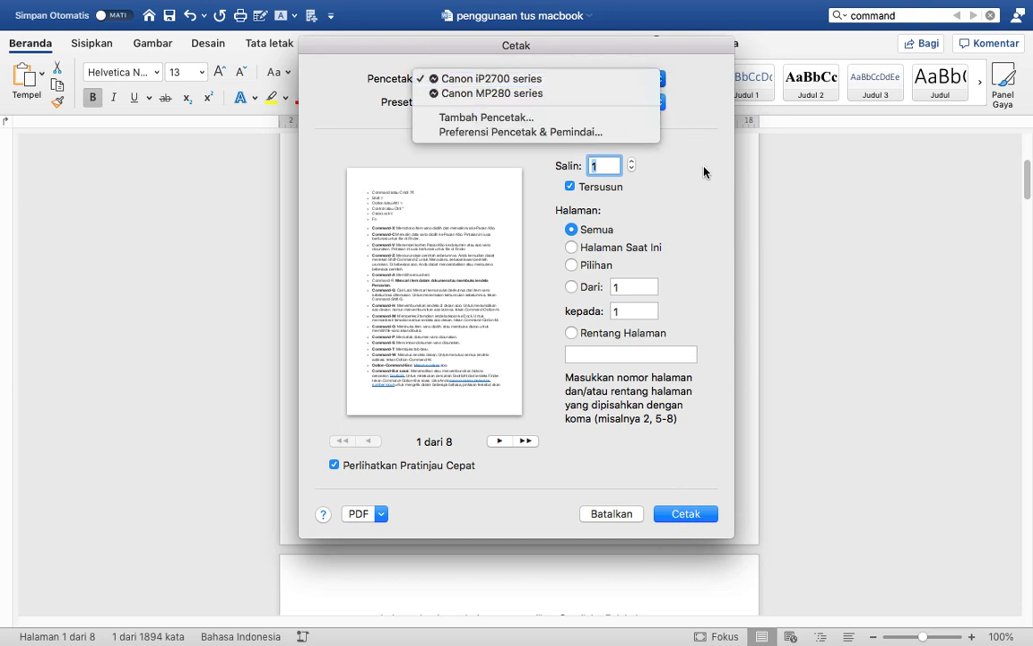
left_click(707, 232)
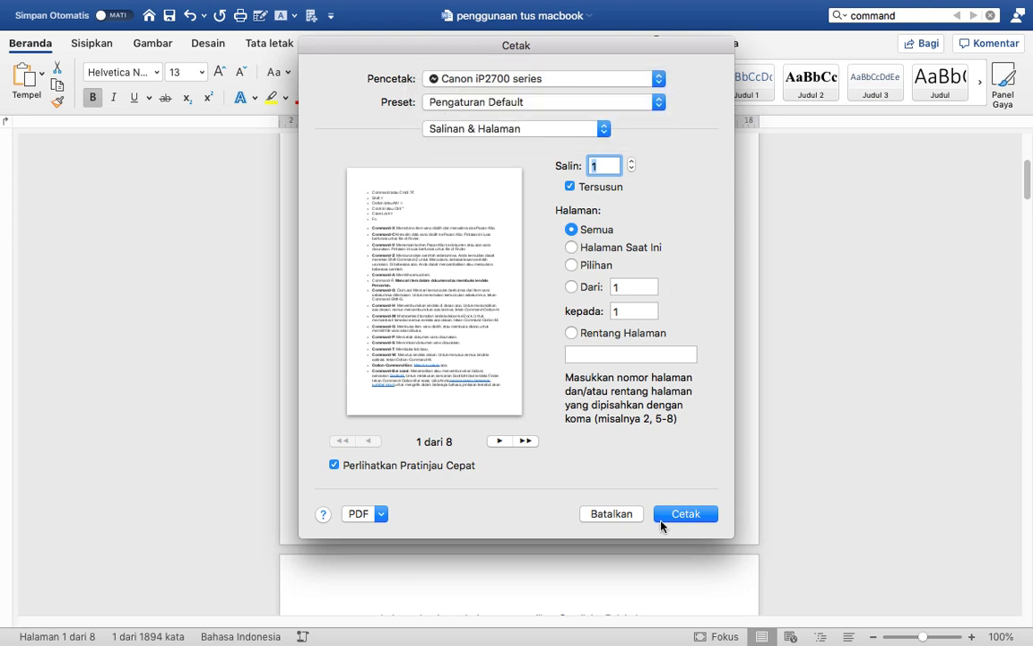
left_click(616, 522)
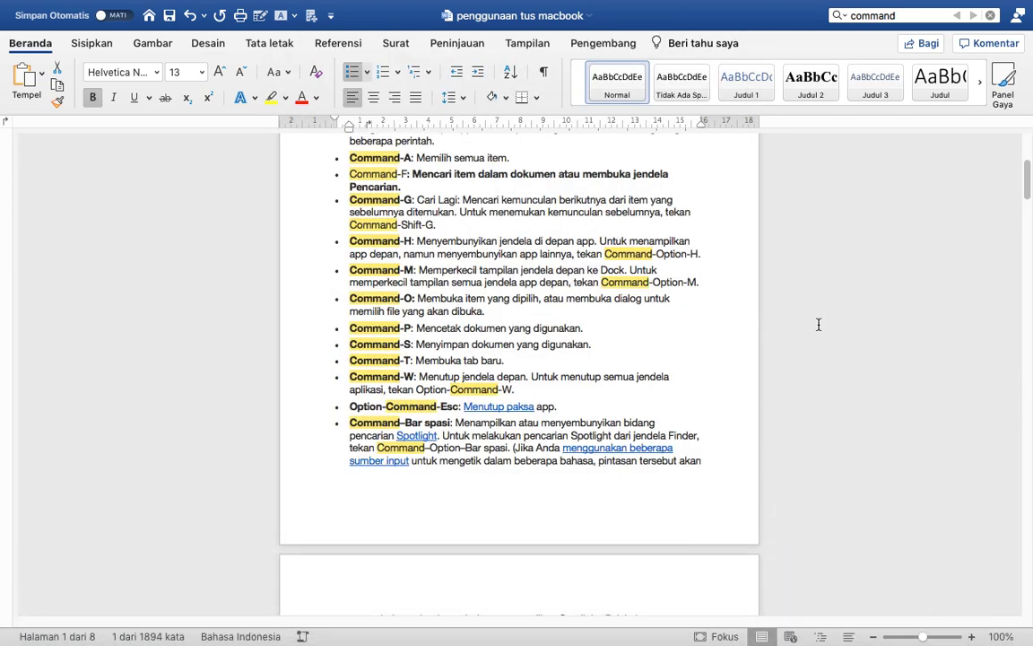
Step: Copy the document's entire text and paste it into a new blank document
key("super+a")
left_click(713, 406)
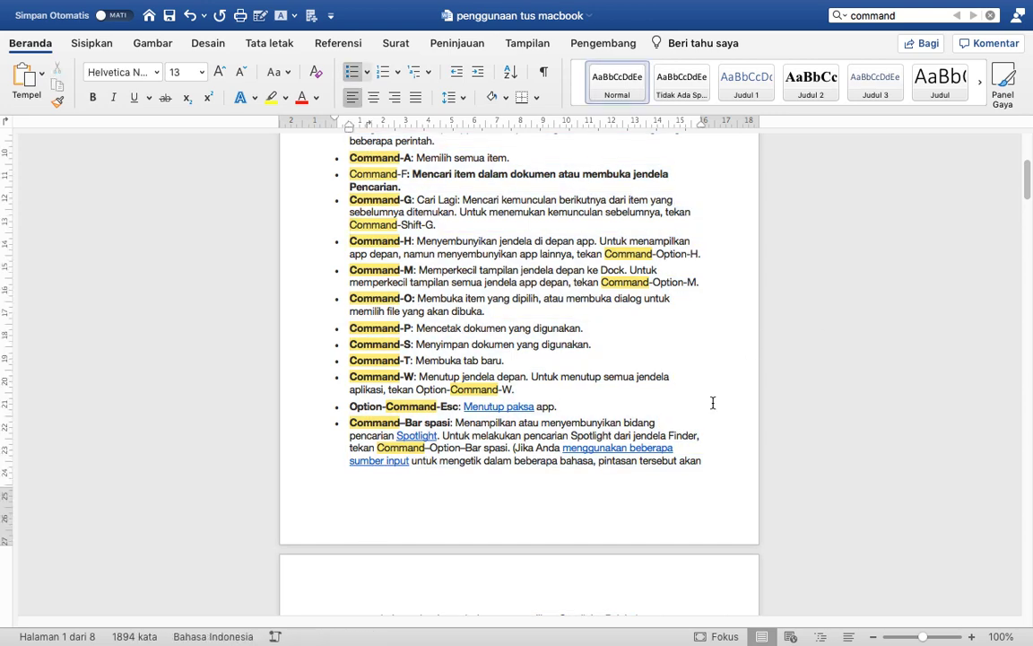
key("super+a")
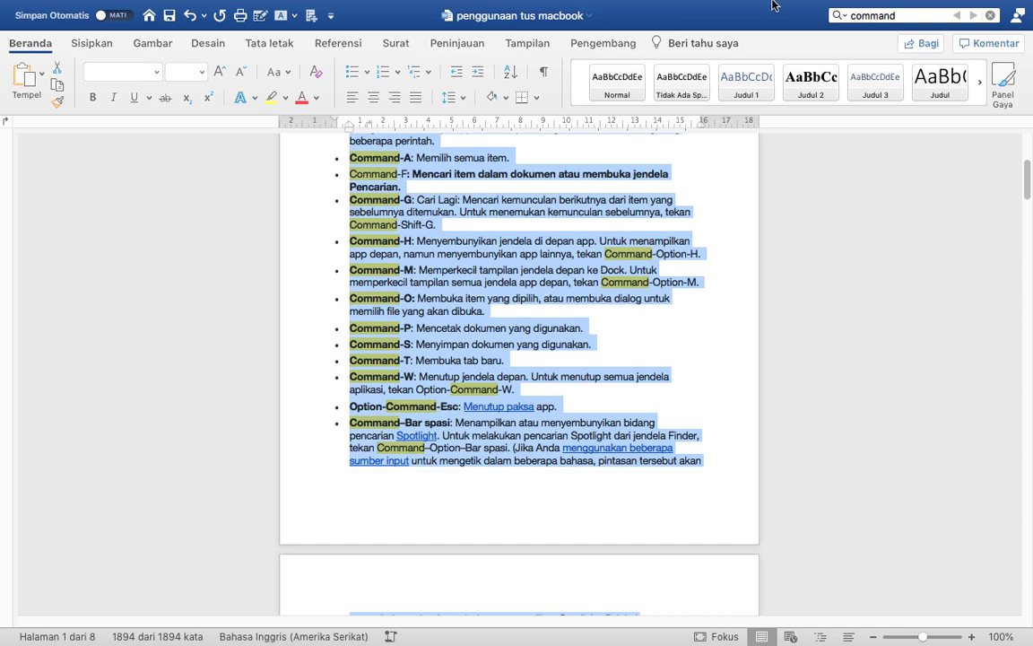
key("super+n")
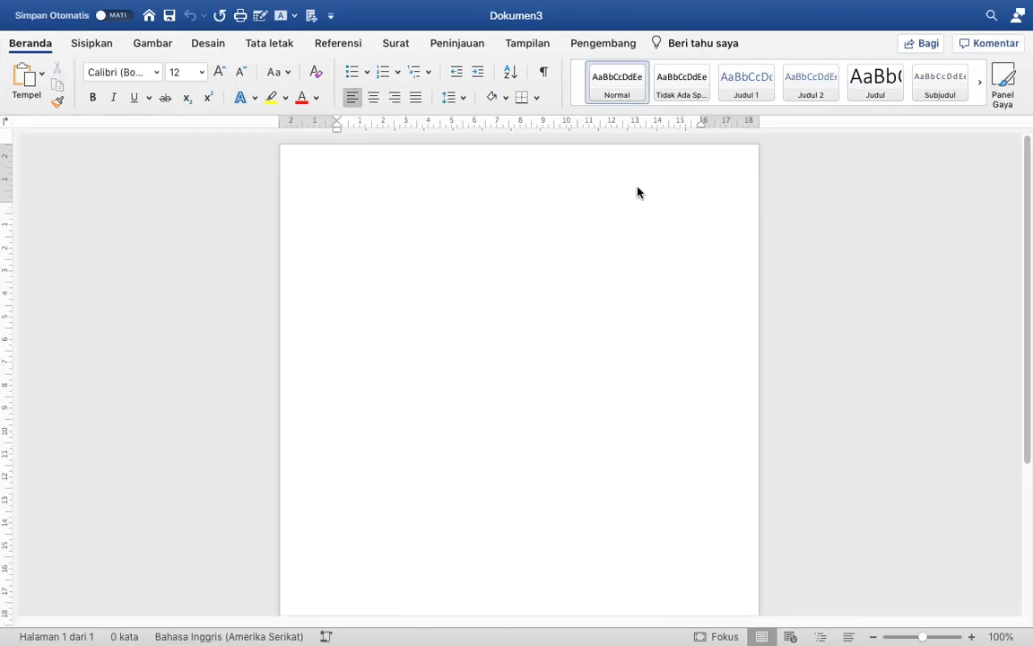
key("super+v")
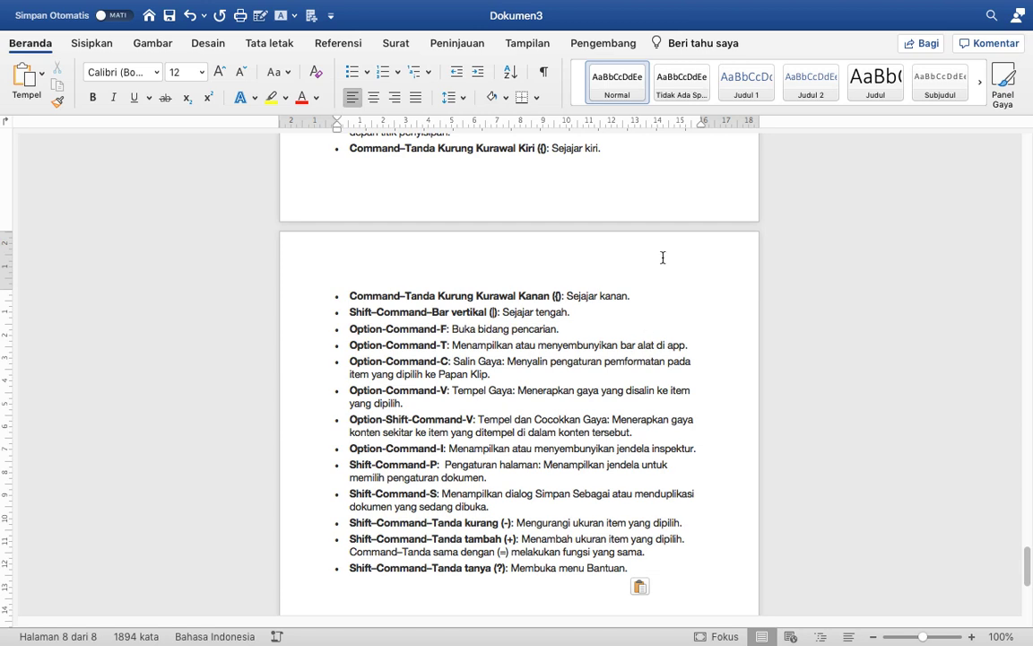
Step: Save the new document as "Tuts Mac" in the dokumen 1 folder in Word .docx format
key("super+s")
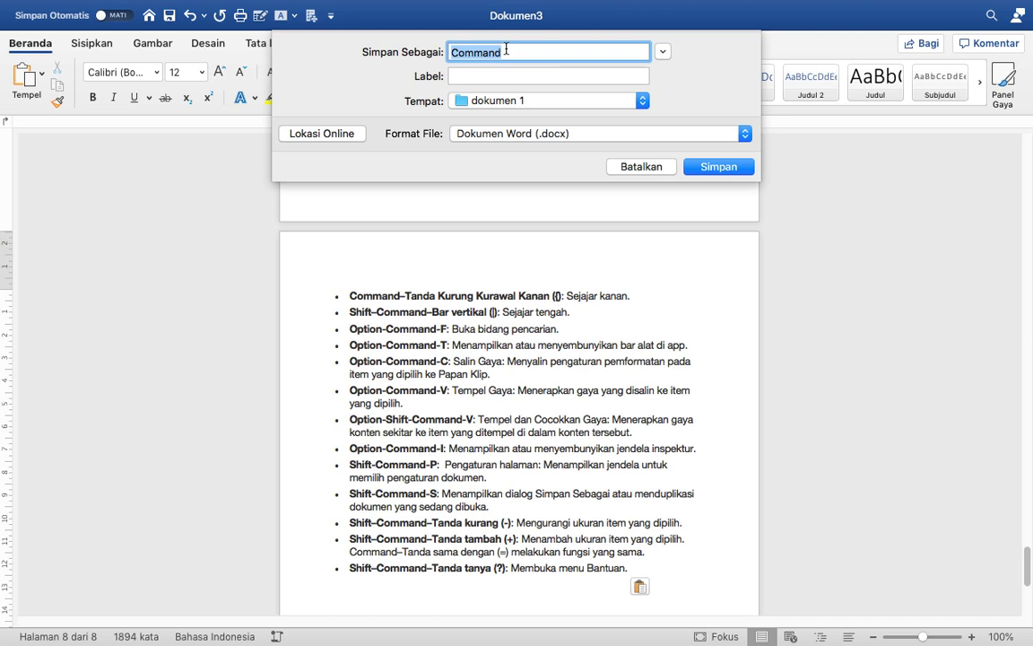
type("Tutto")
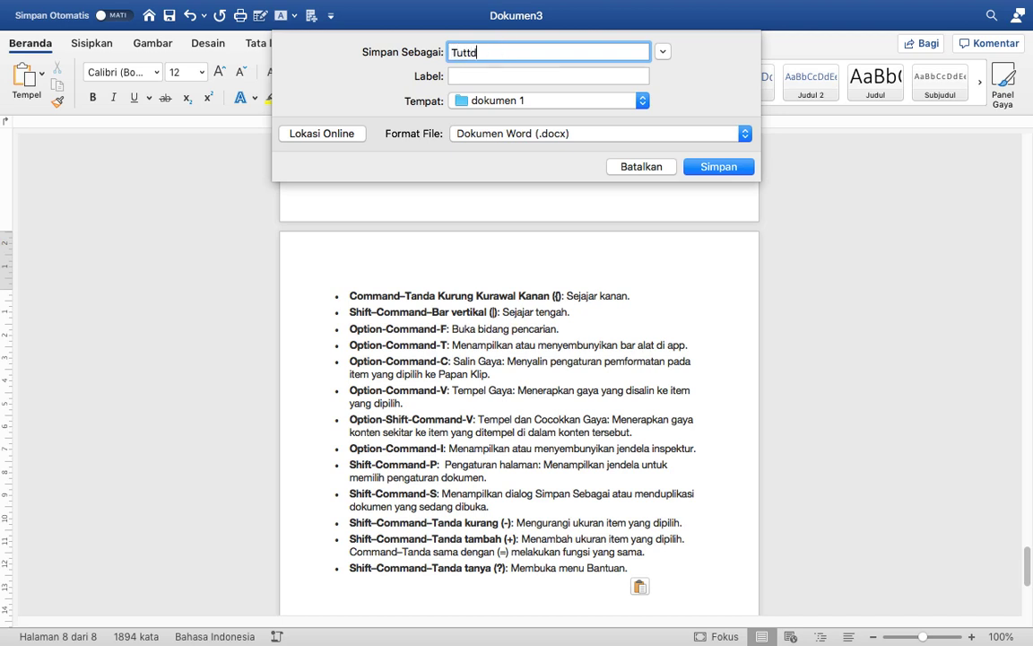
key("BackSpace")
type("s Mac")
key("Return")
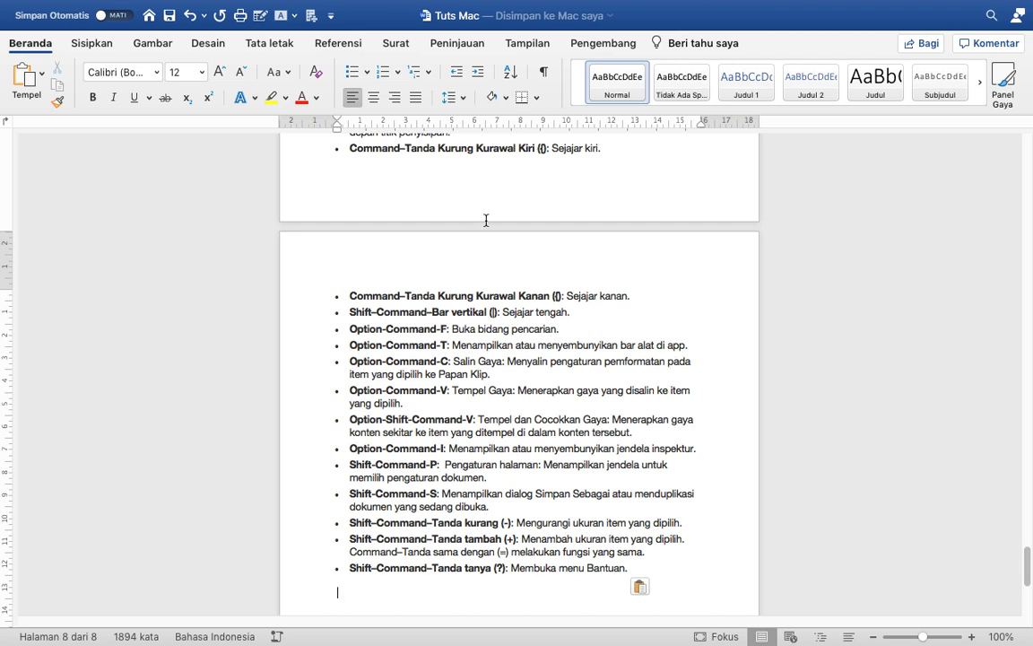
right_click(486, 220)
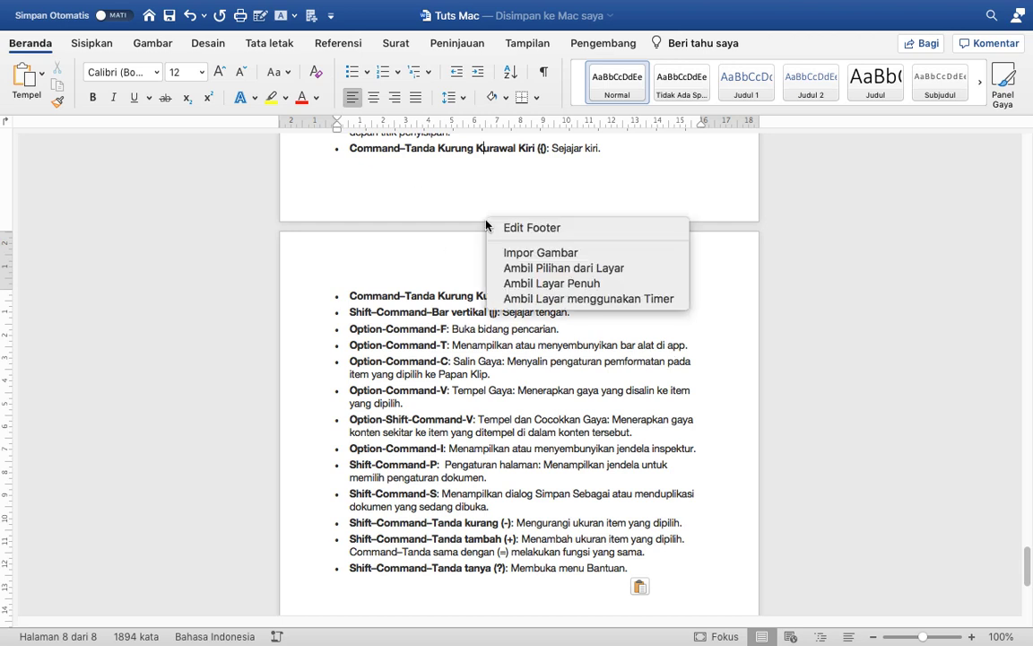
left_click(395, 259)
left_click(524, 277)
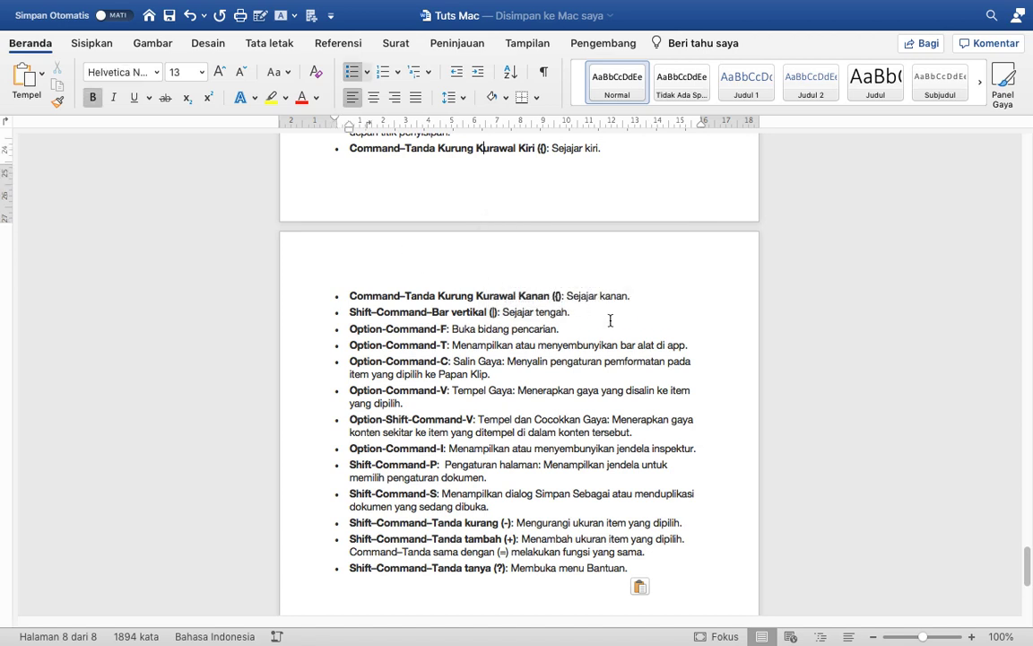
right_click(612, 257)
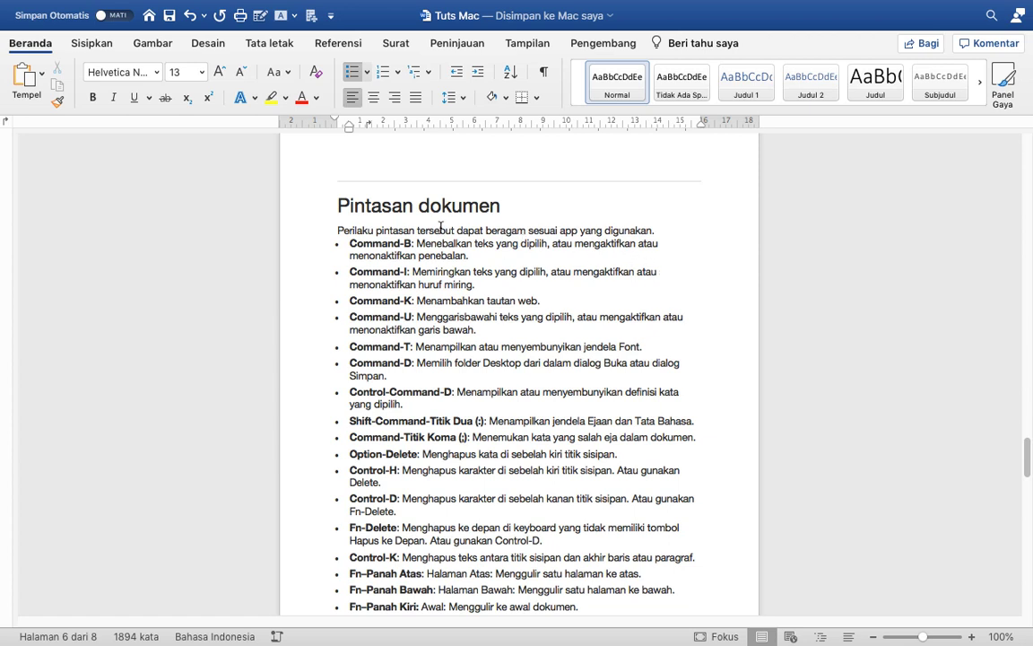
Step: Bold the sentence under the "Pintasan dokumen" heading and italicize it together with the first line of the Command-I description
left_click(338, 229)
left_click(712, 231, "shift")
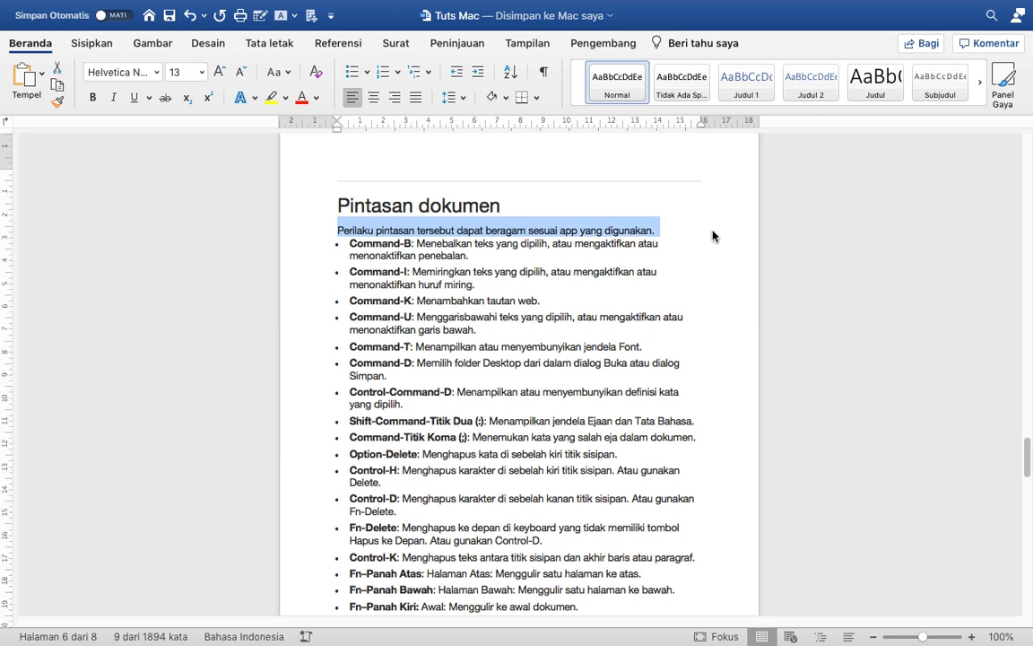
key("super+b")
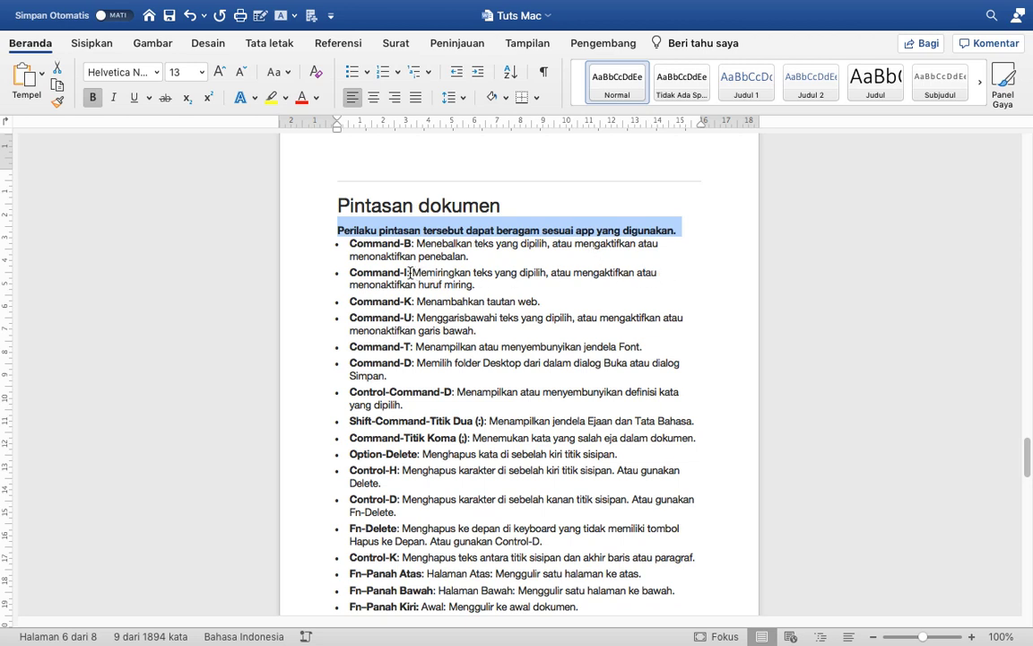
left_click_drag(410, 272, 672, 272)
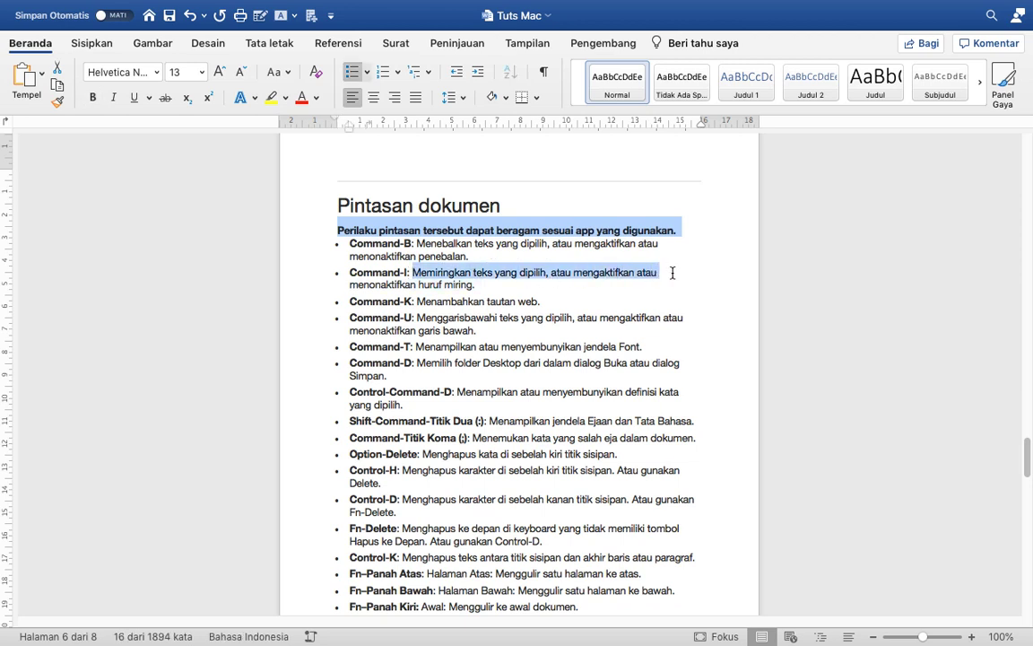
key("super+i")
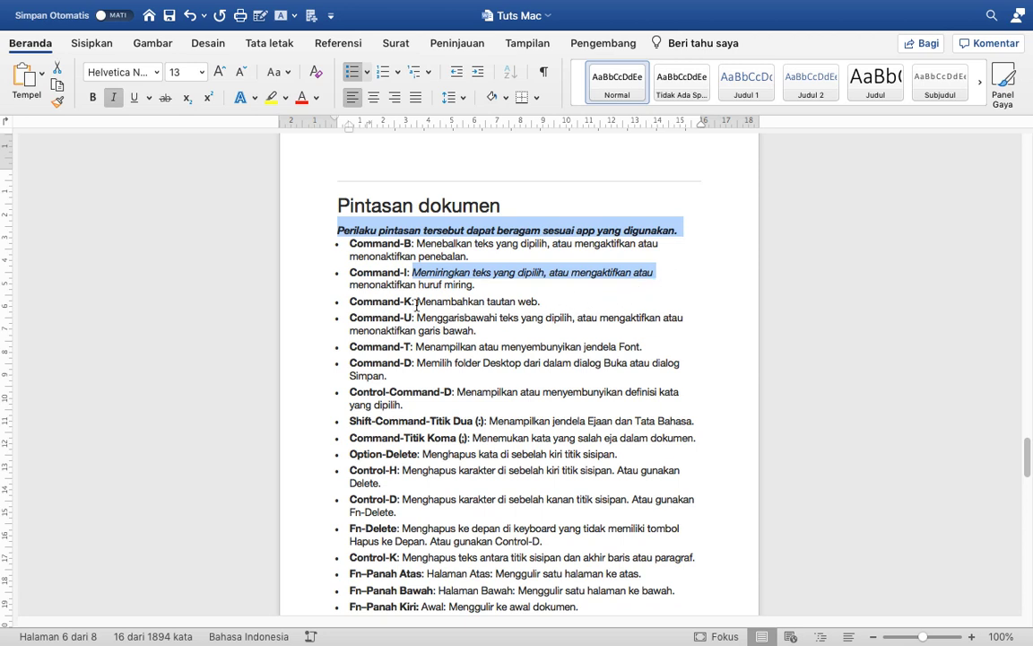
Step: Try to close the Tuts Mac document with the Command-K description selected, and cancel at the save prompt
left_click_drag(416, 302, 563, 305)
key("super+w")
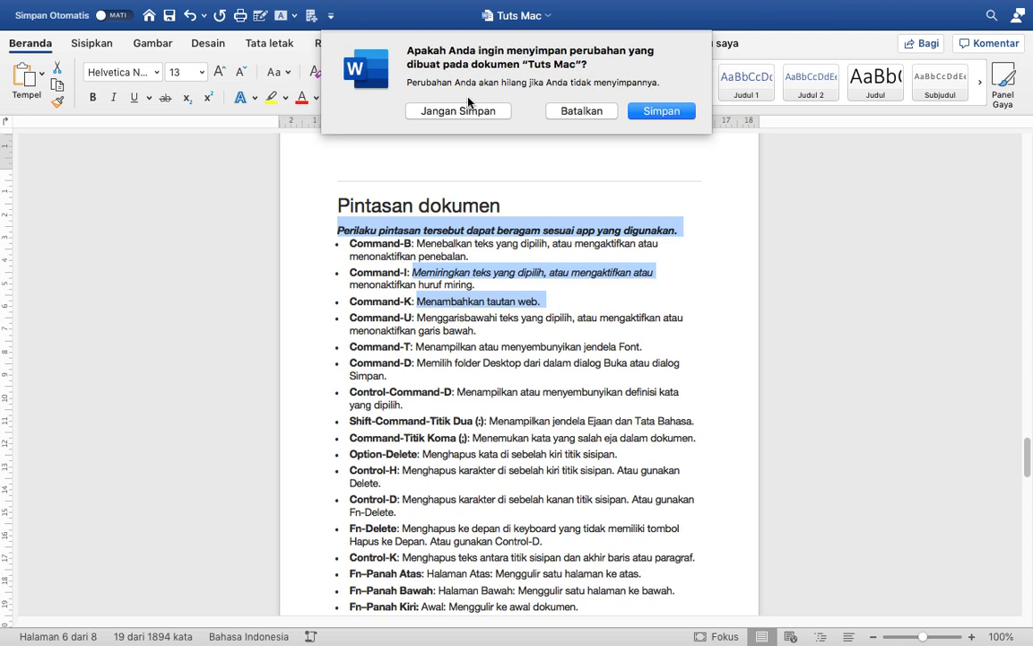
left_click(593, 113)
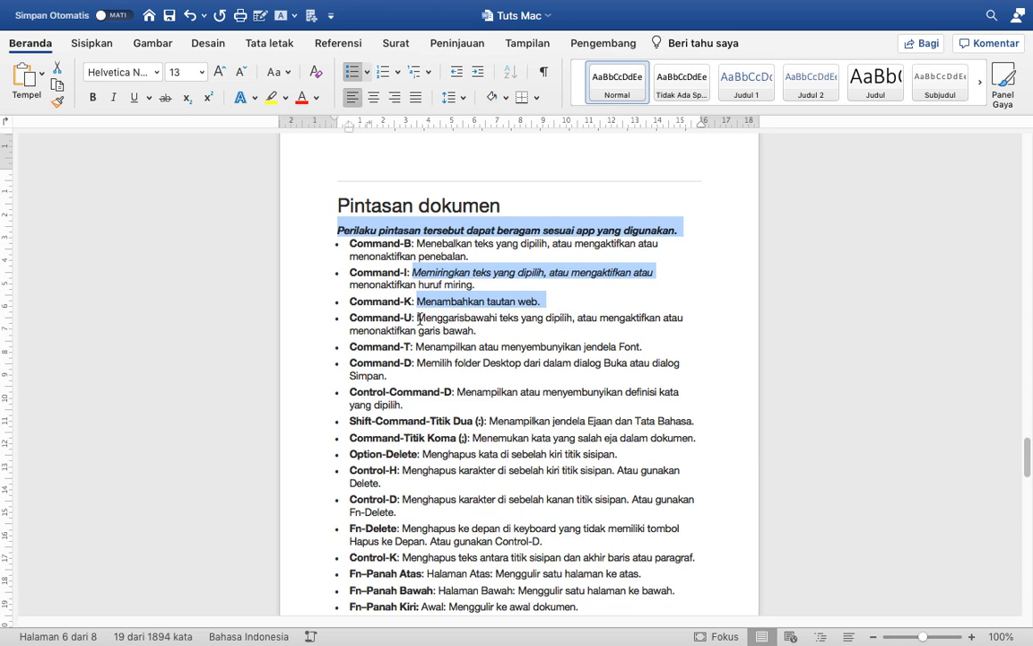
Step: Underline the whole Command-U description, and bring up the document search and dismiss it
left_click_drag(418, 317, 521, 330)
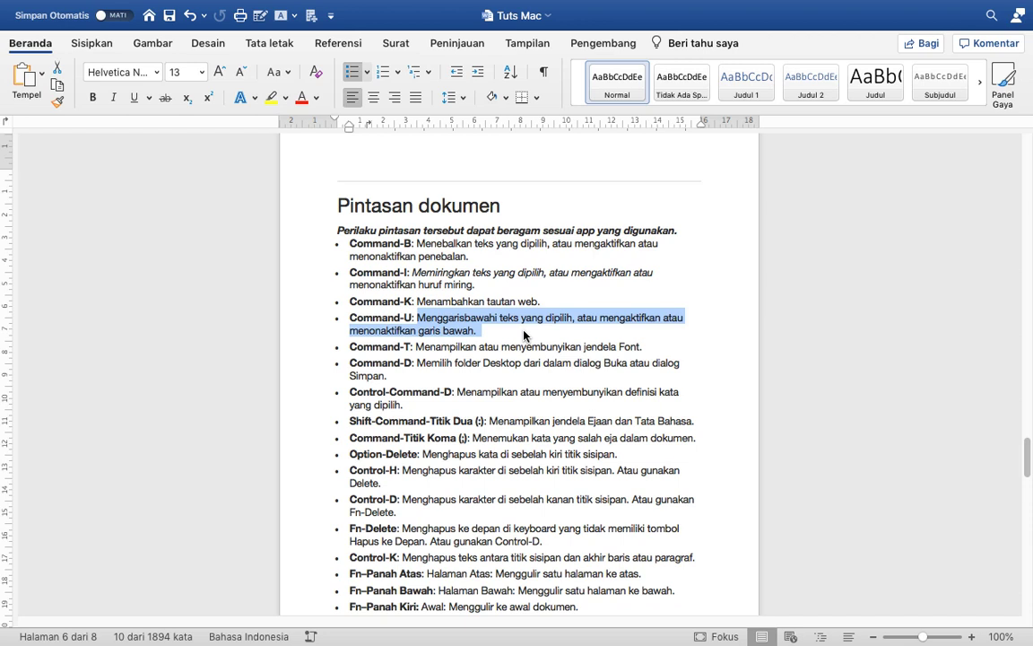
key("super+u")
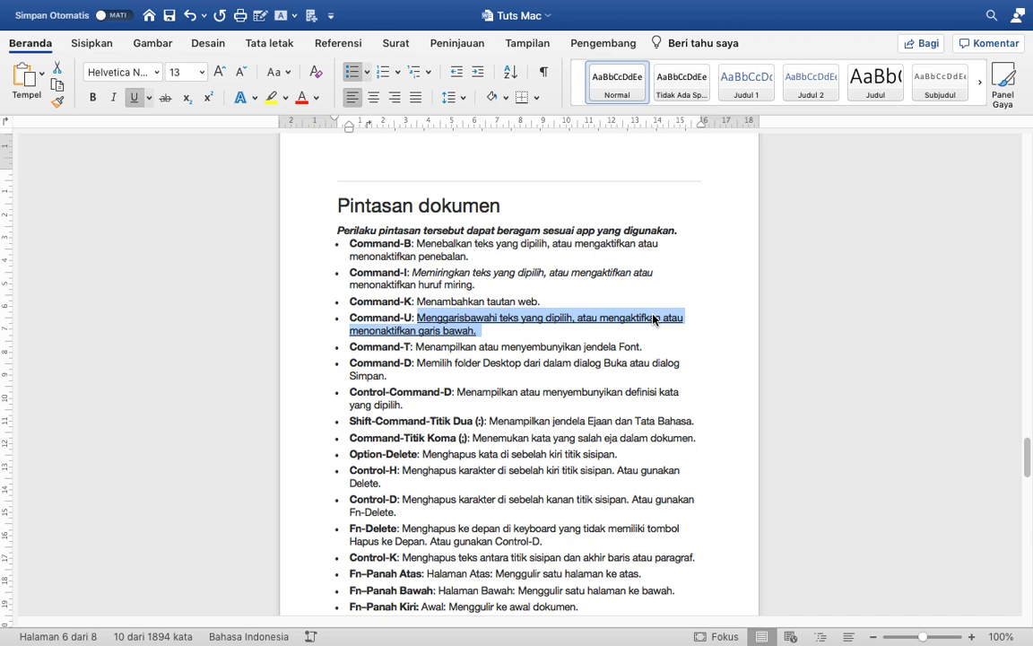
key("super+f")
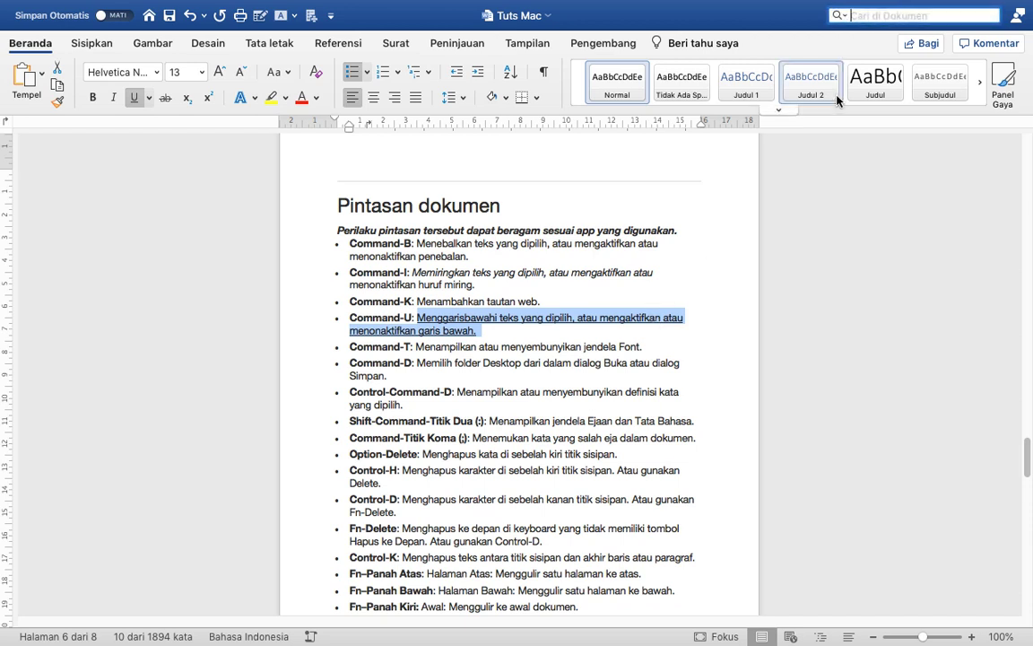
key("Escape")
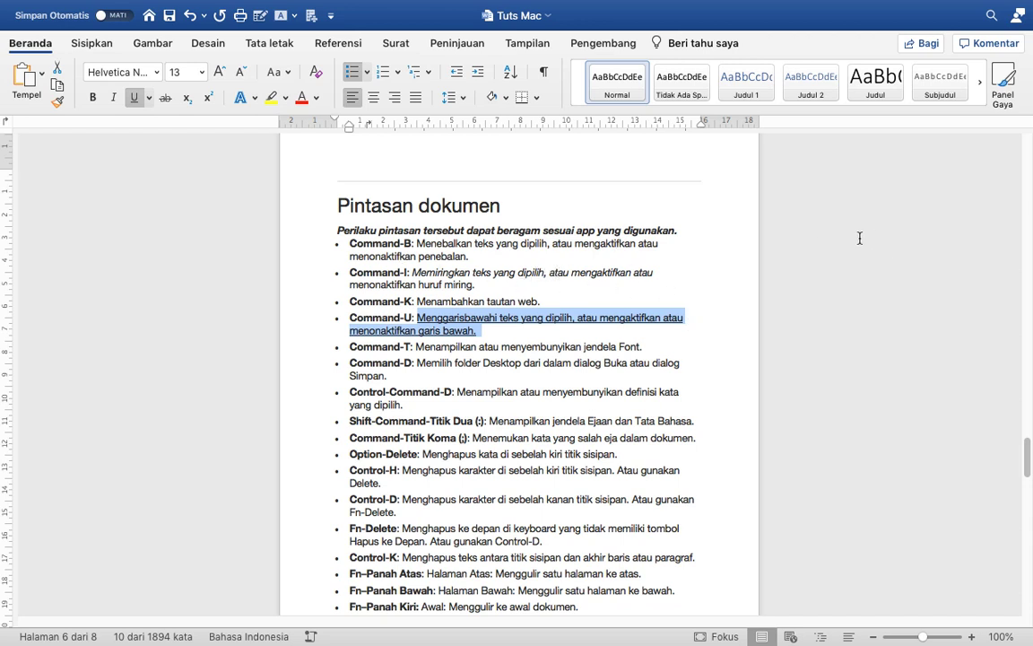
Step: Switch to Finder and open the project folder from the desktop
key("super+Tab")
key("super+Tab")
key("super+Tab")
key("super+Tab")
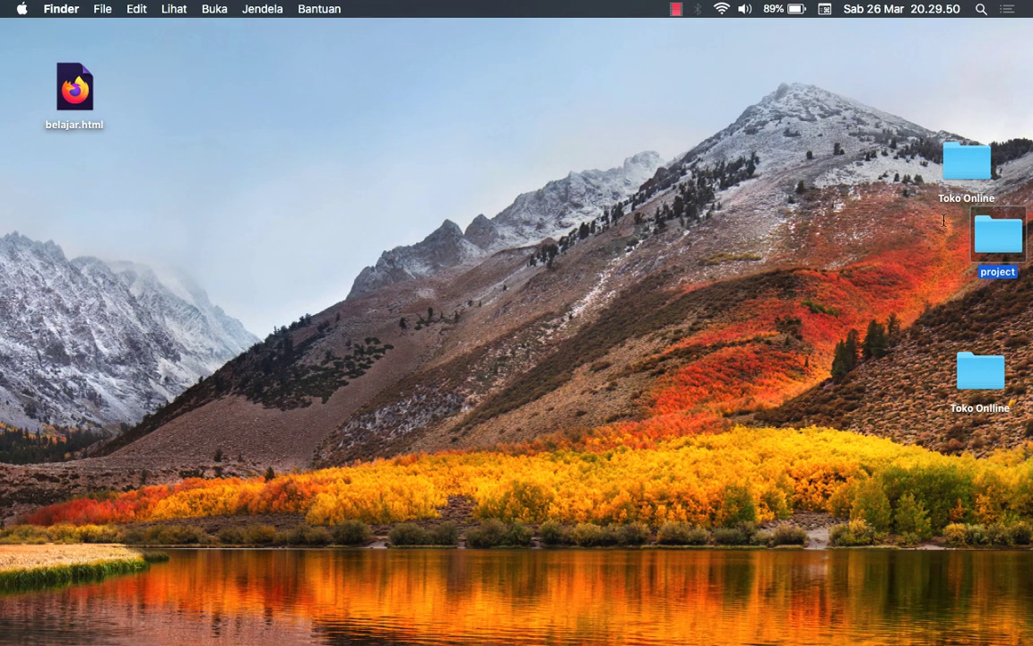
double_click(999, 232)
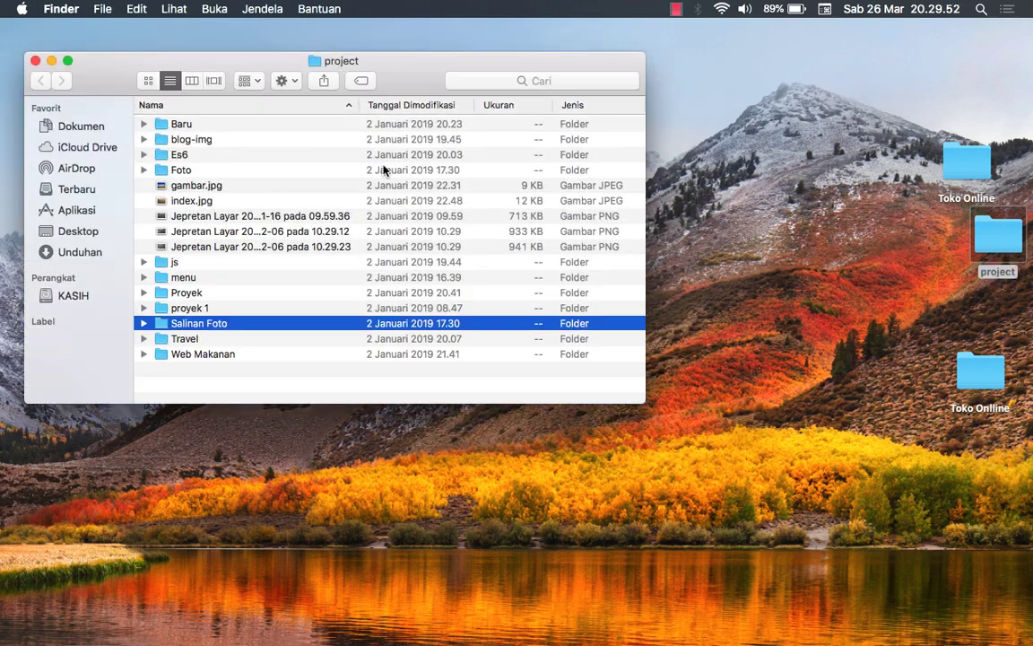
Step: Show the info window of the blog-img folder and close it again
left_click(265, 139)
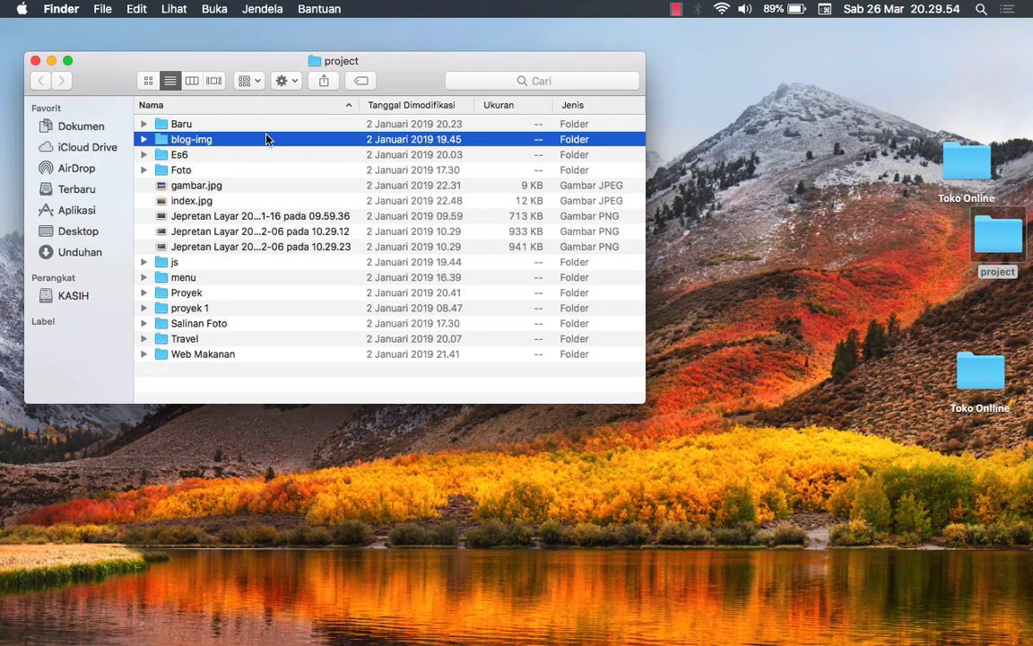
key("super+i")
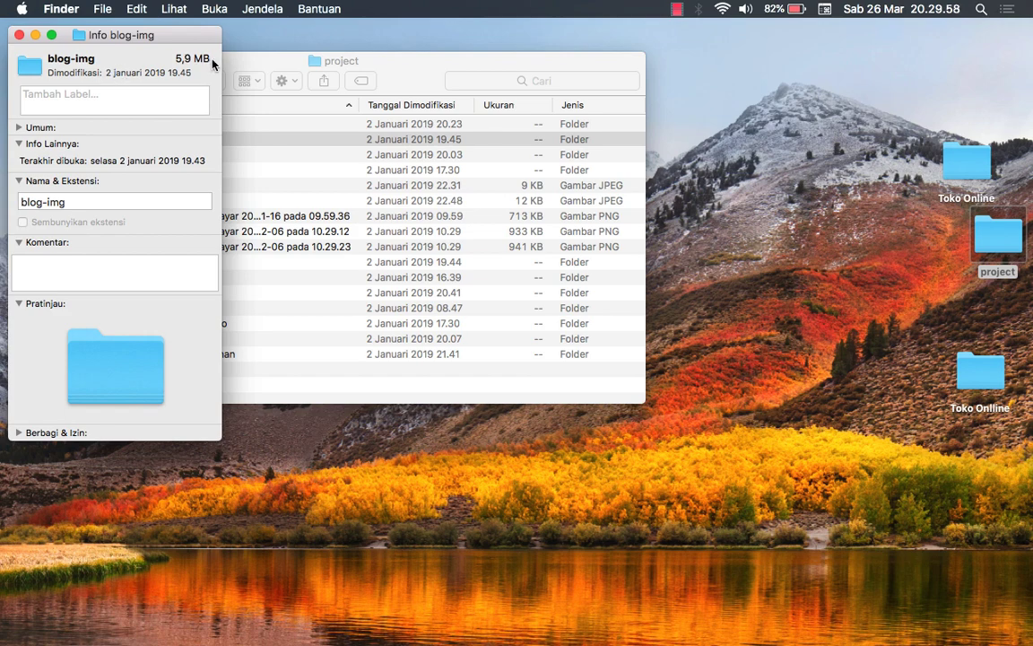
left_click(19, 35)
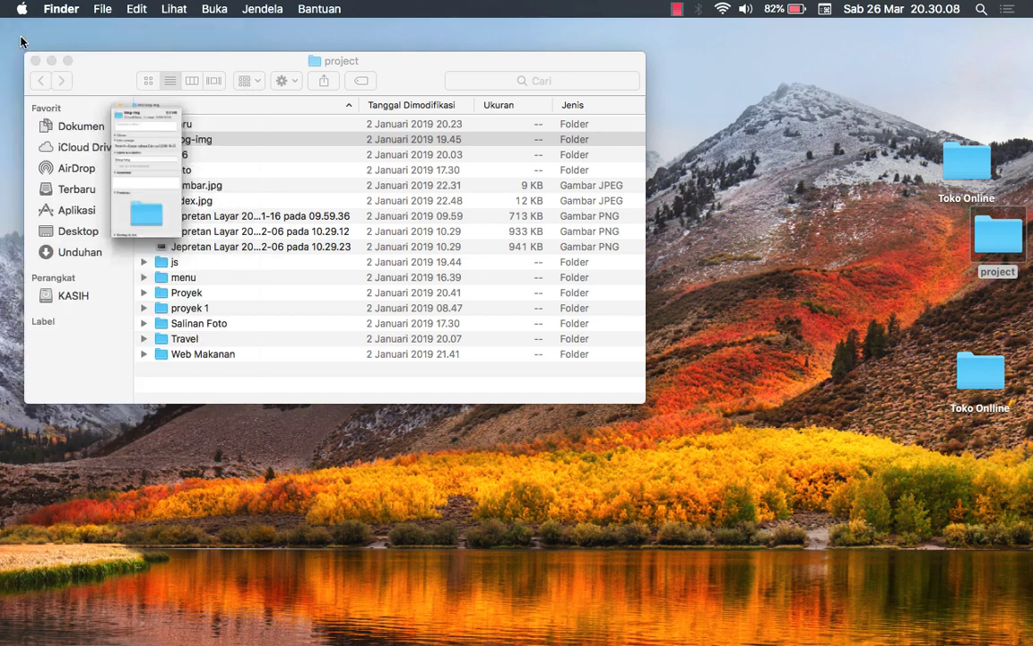
Step: Switch to Visual Studio Code and back to the Tuts Mac document's list of document shortcuts in Word
key("super+Tab")
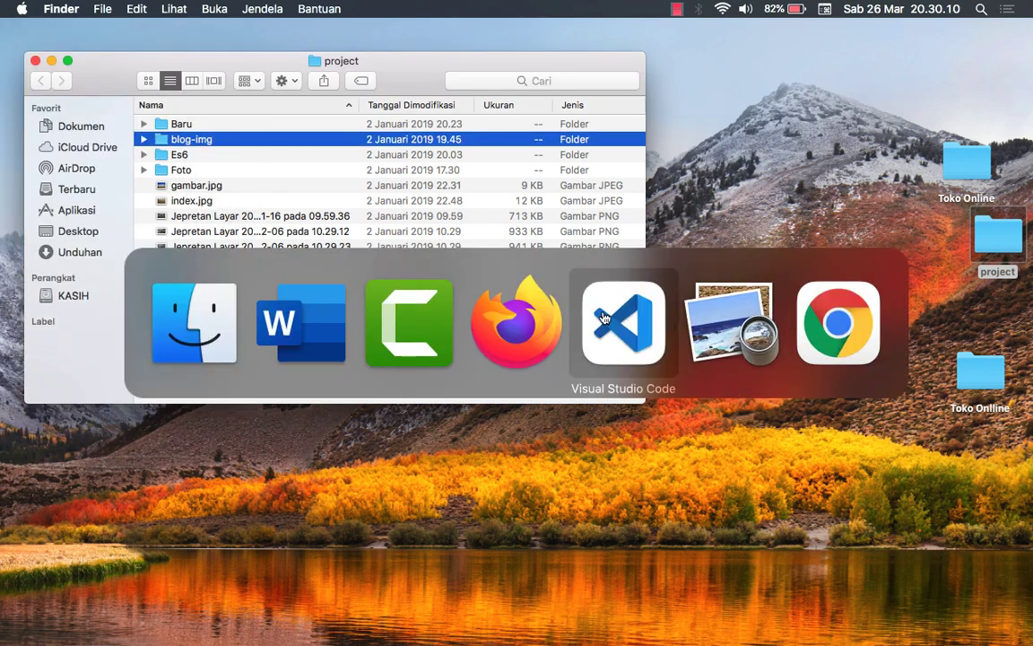
left_click(642, 313)
key("super+Tab")
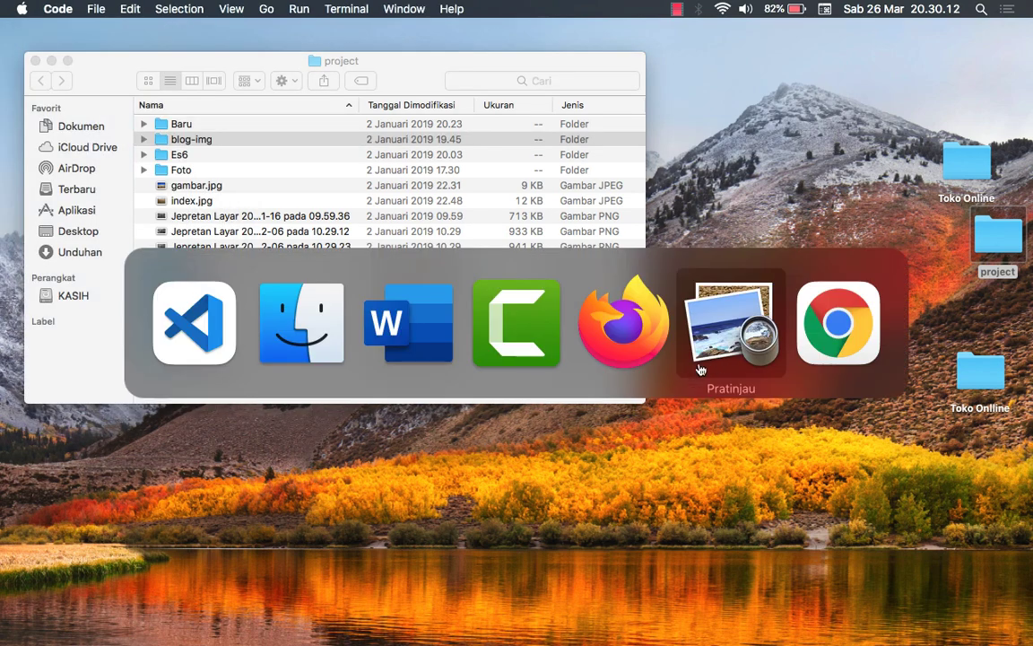
left_click(419, 321)
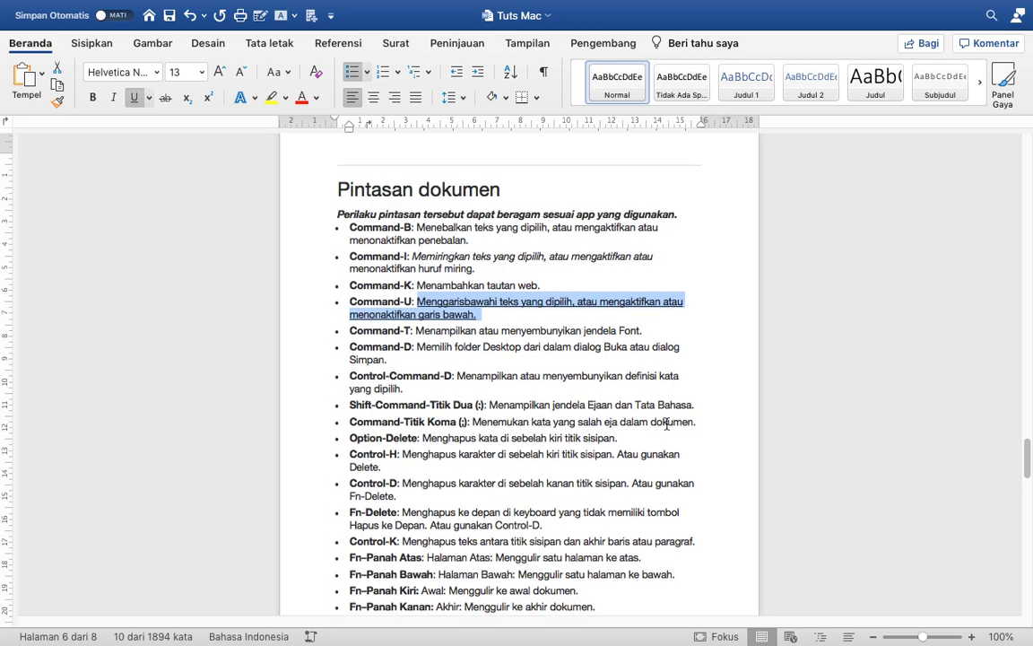
scroll(666, 425, "down", 3)
scroll(666, 425, "down", 2)
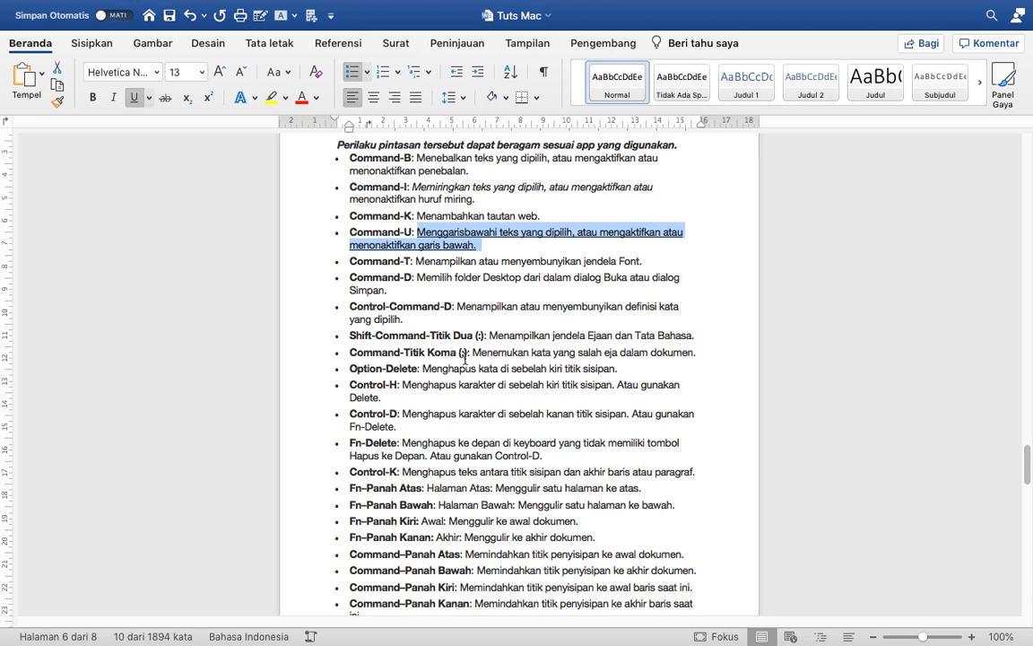
Step: Apply and remove subscript several times on the text from the Pintasan dokumen heading through the Command-U entry
scroll(554, 383, "up", 5)
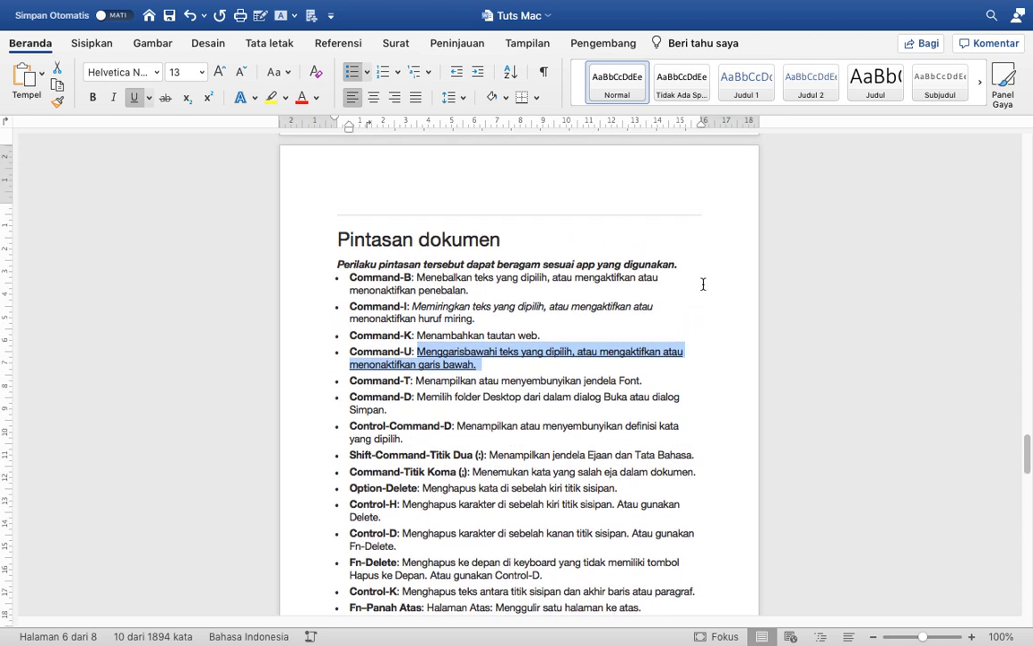
left_click(703, 284)
key("super+equal")
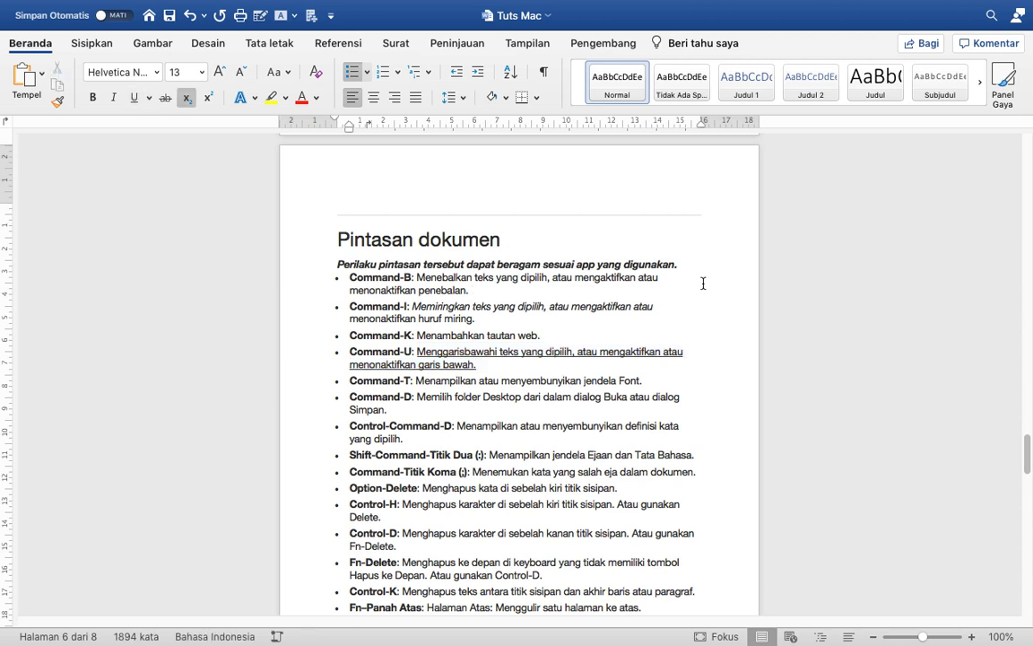
key("super+equal")
left_click_drag(335, 231, 779, 339)
key("super+equal")
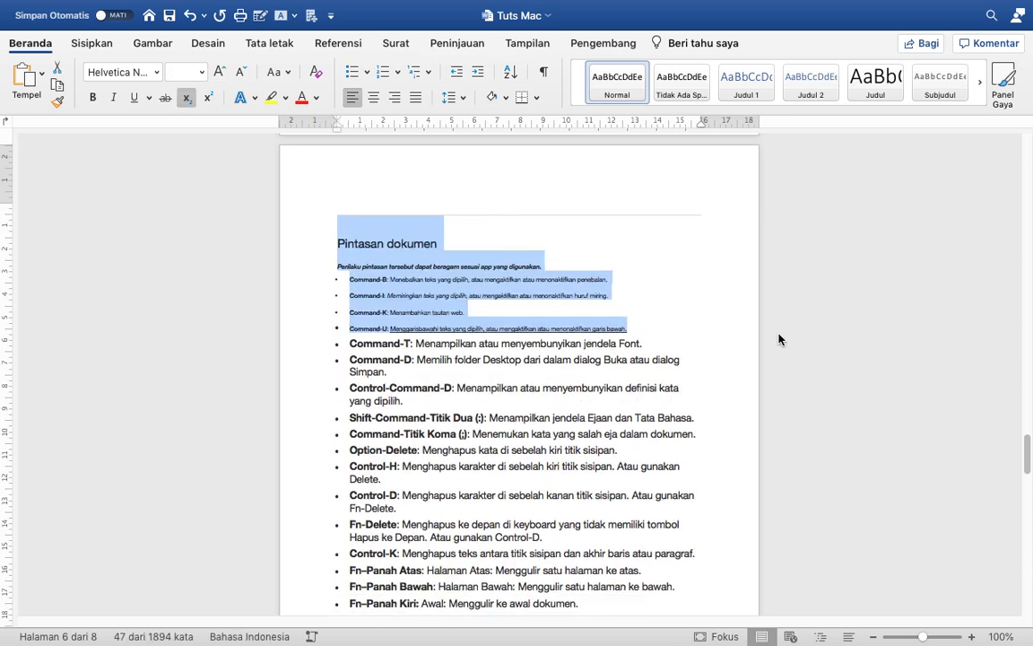
key("super+equal")
key("super+equal")
key("super+equal")
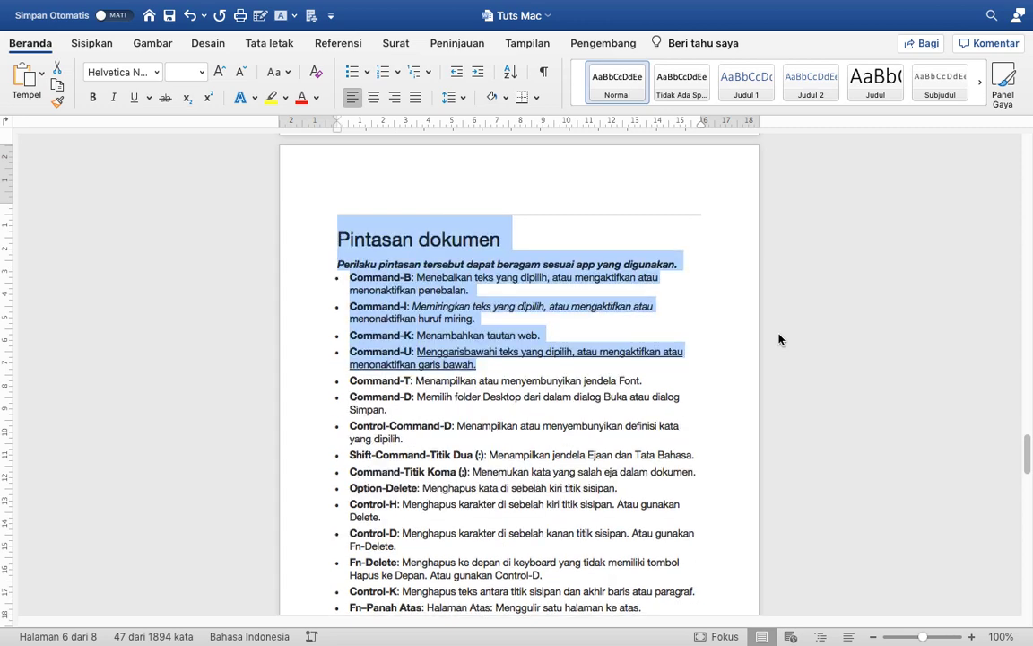
key("super+equal")
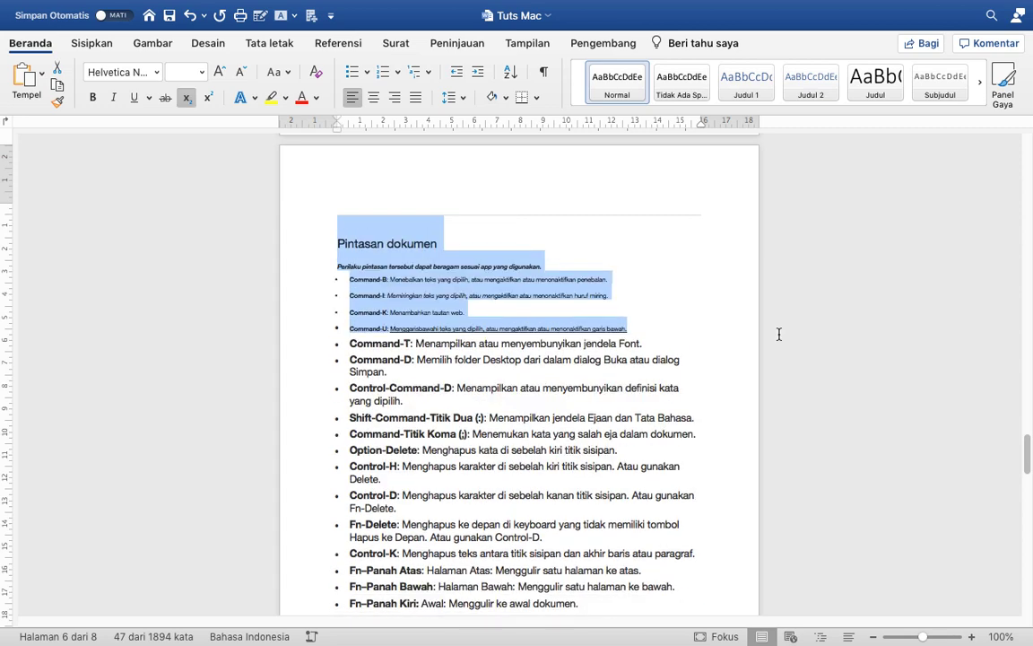
key("super+equal")
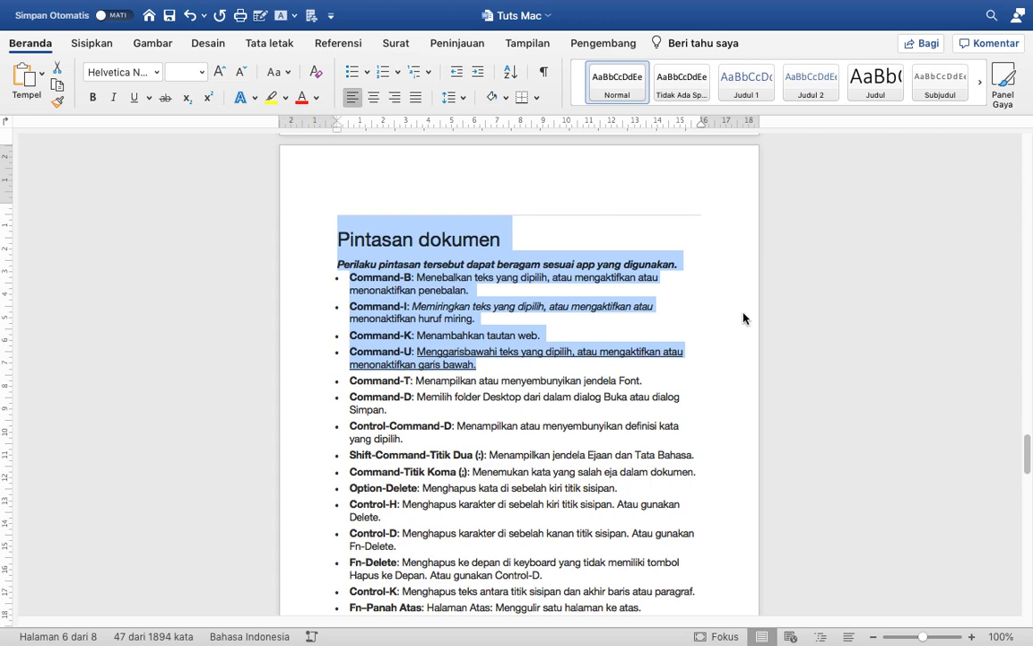
Step: Switch to Firefox, open youtube.com, and expand the browser window to full screen
key("super+Tab")
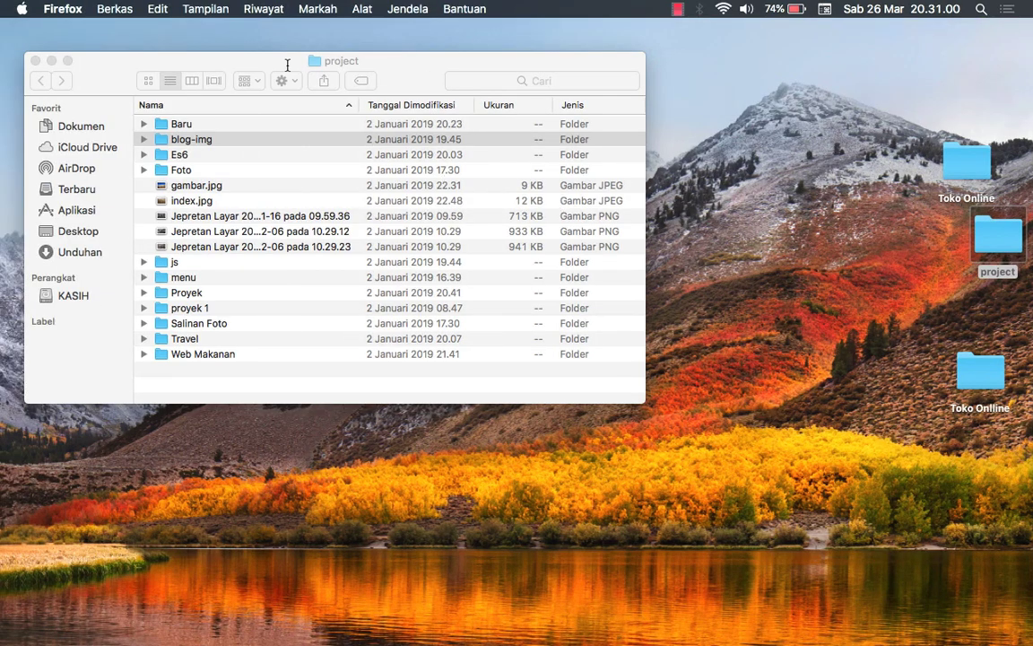
mouse_move(538, 619)
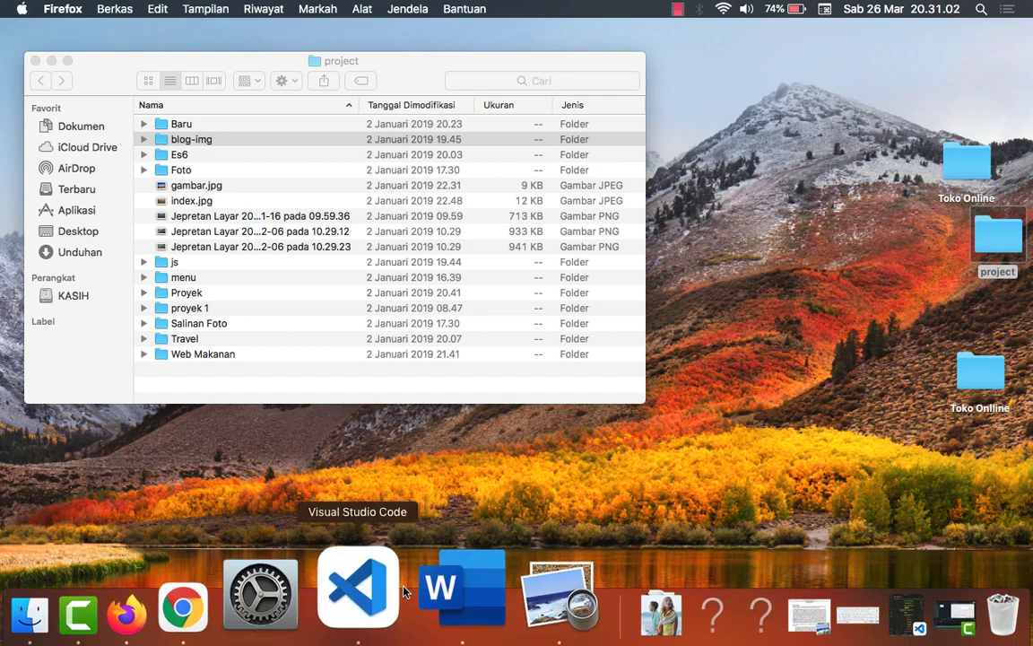
left_click(224, 583)
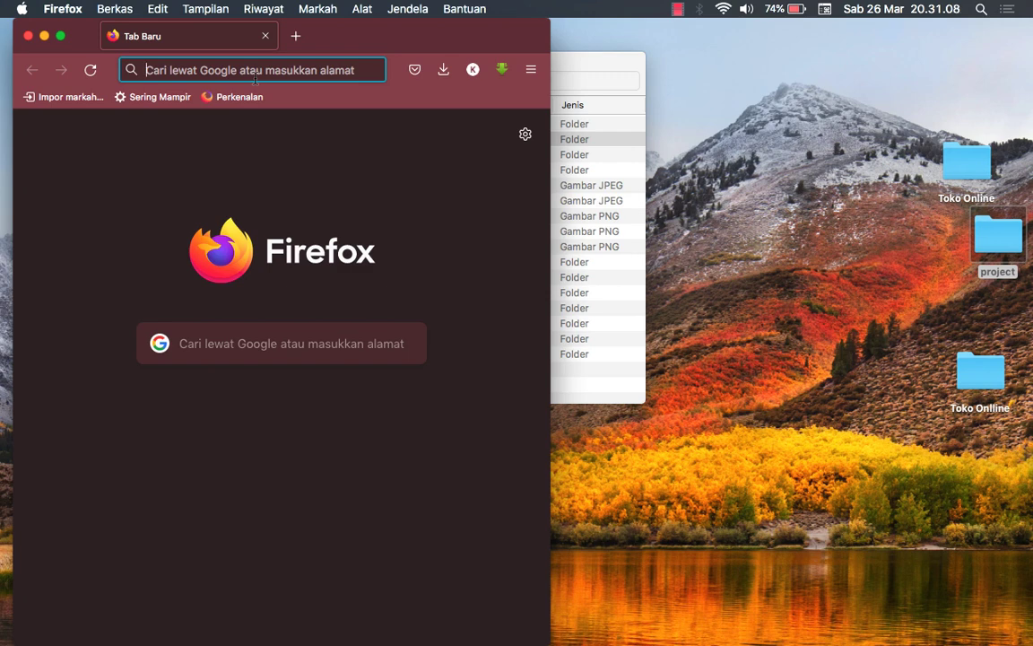
type("youtube.com/")
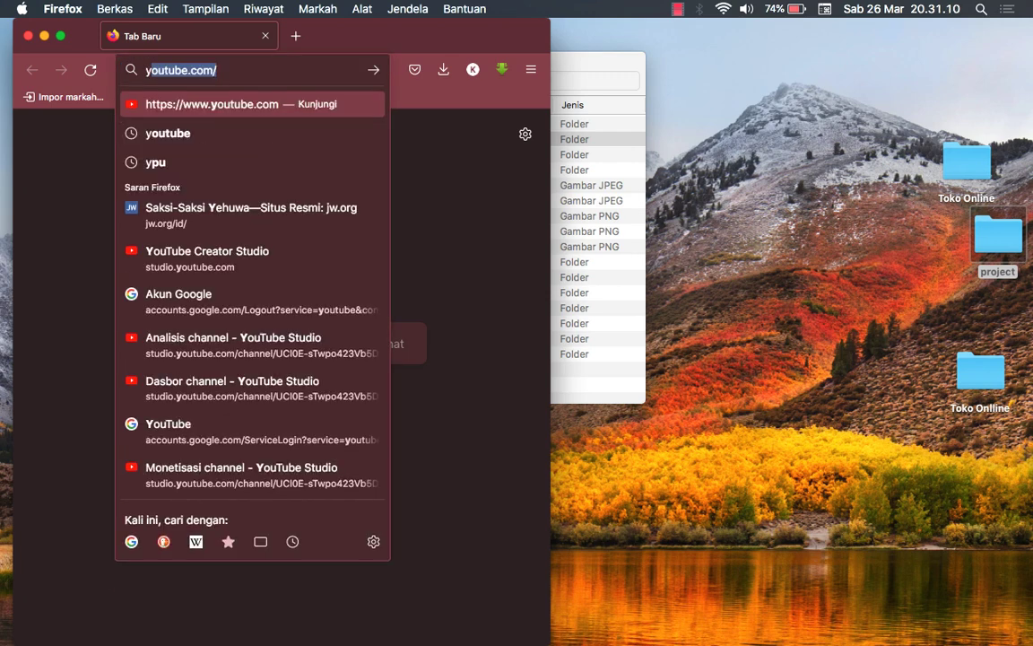
key("Return")
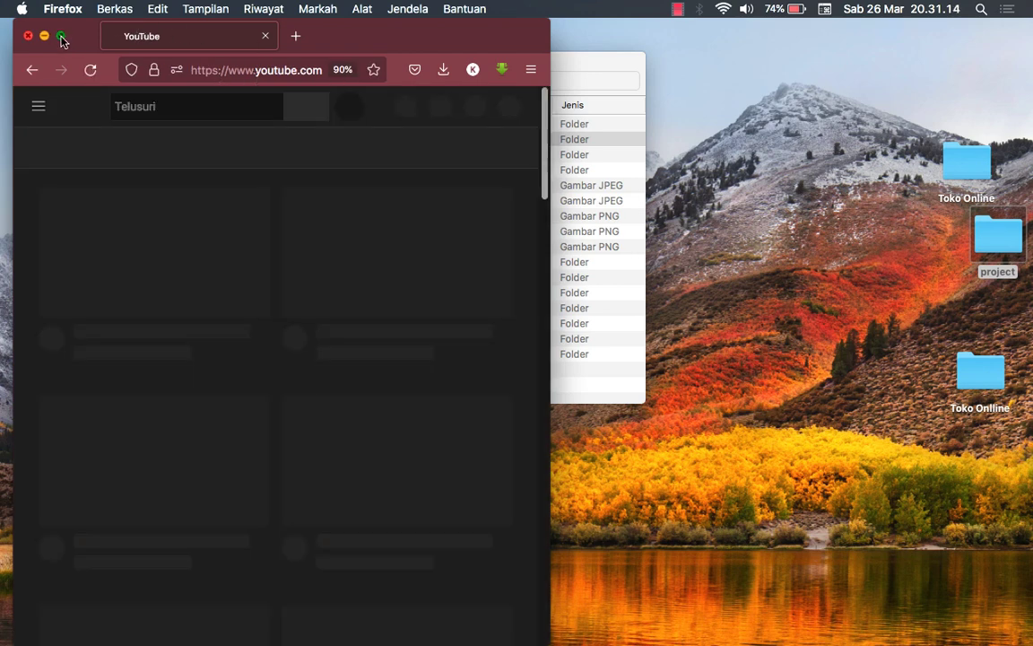
left_click(61, 37)
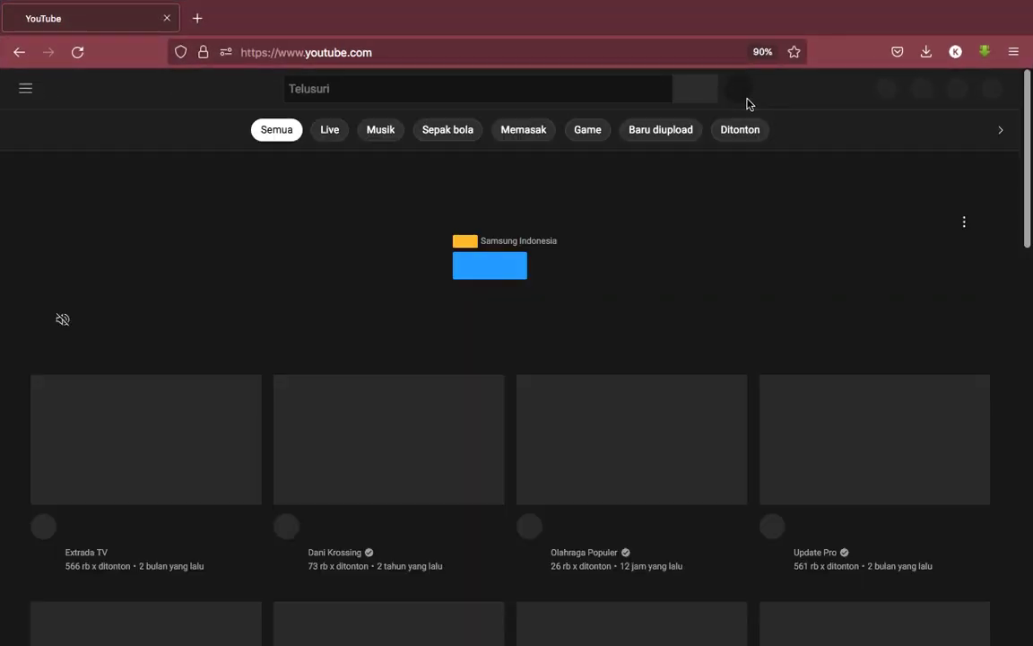
Step: Enlarge the YouTube page to 133% and shrink it to 80%
key("super+plus")
key("super+plus")
key("super+plus")
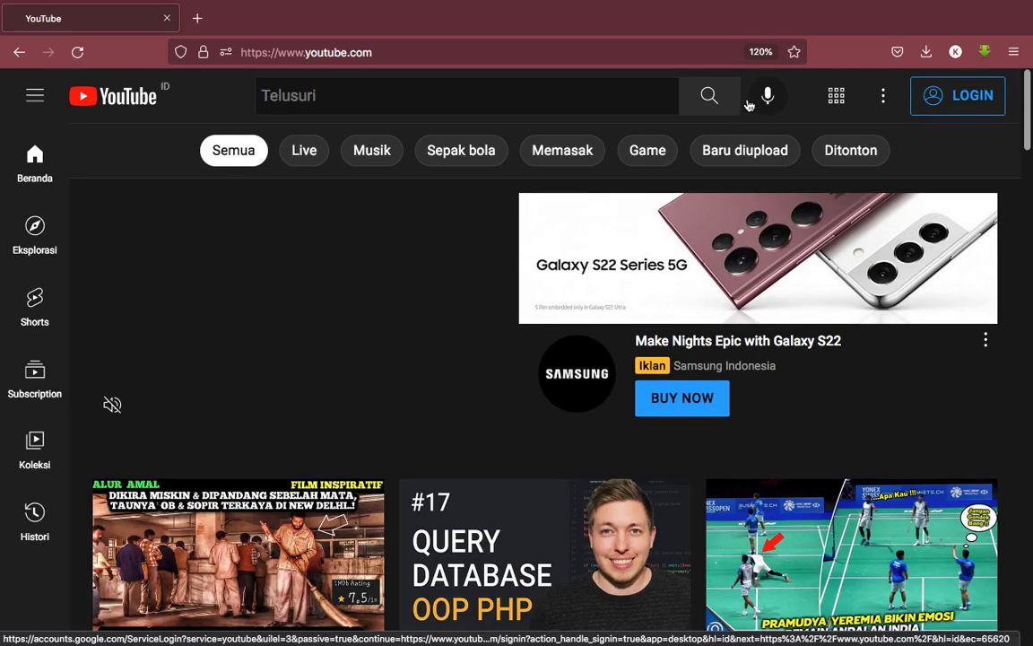
key("super+plus")
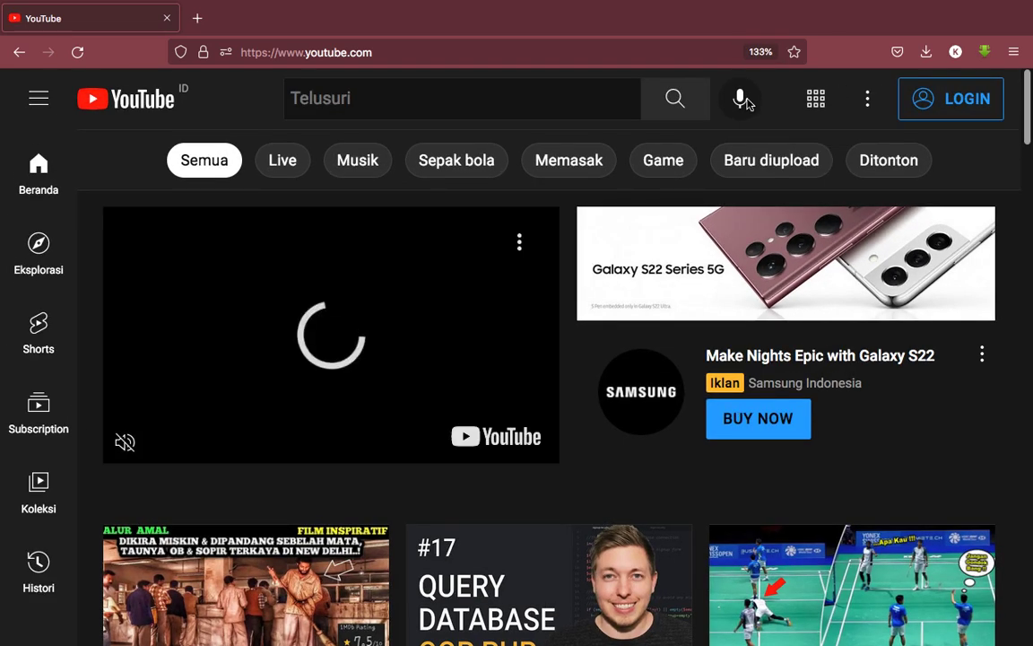
key("super+minus")
key("super+minus")
key("super+minus")
key("super+minus")
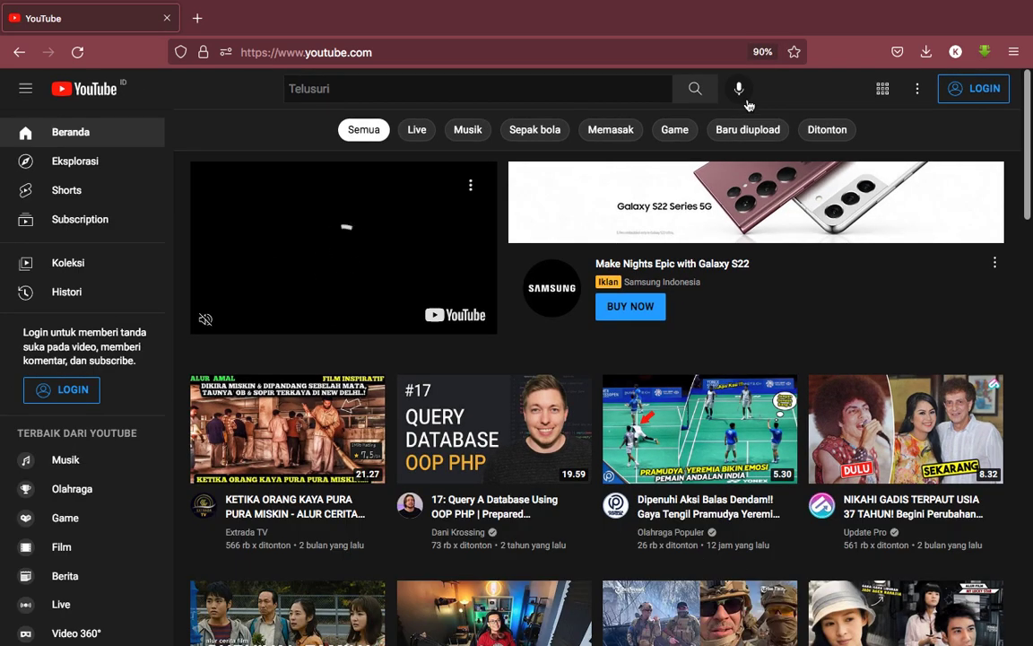
key("super+minus")
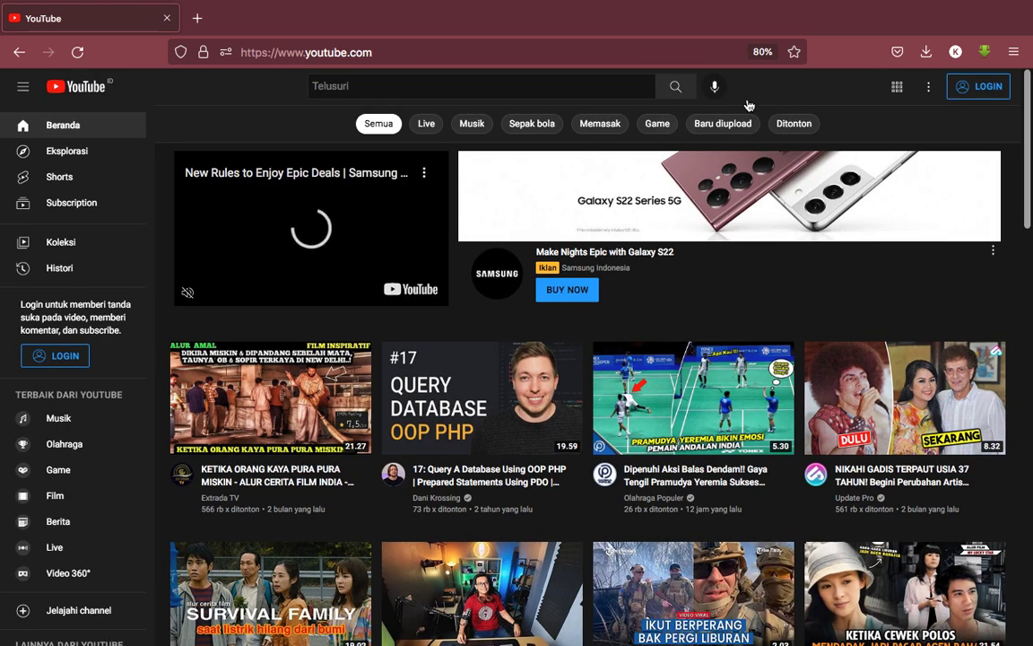
Step: Enlarge the YouTube page past 100% again and bring it back to 90%
key("super+plus")
key("super+plus")
key("super+plus")
key("super+plus")
key("super+minus")
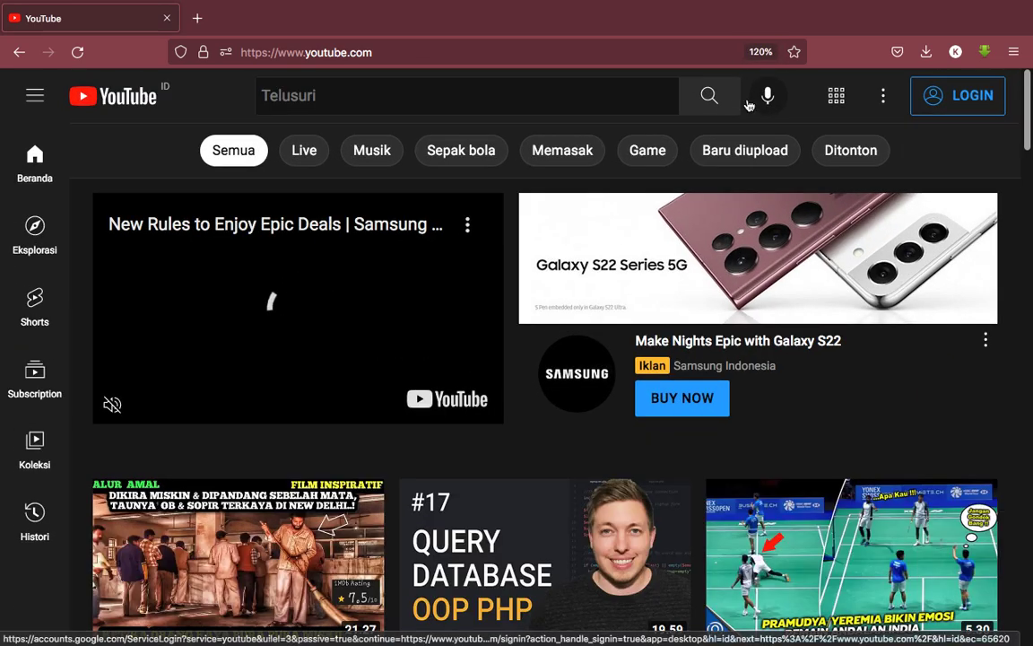
key("super+minus")
key("super+minus")
key("super+minus")
key("super+plus")
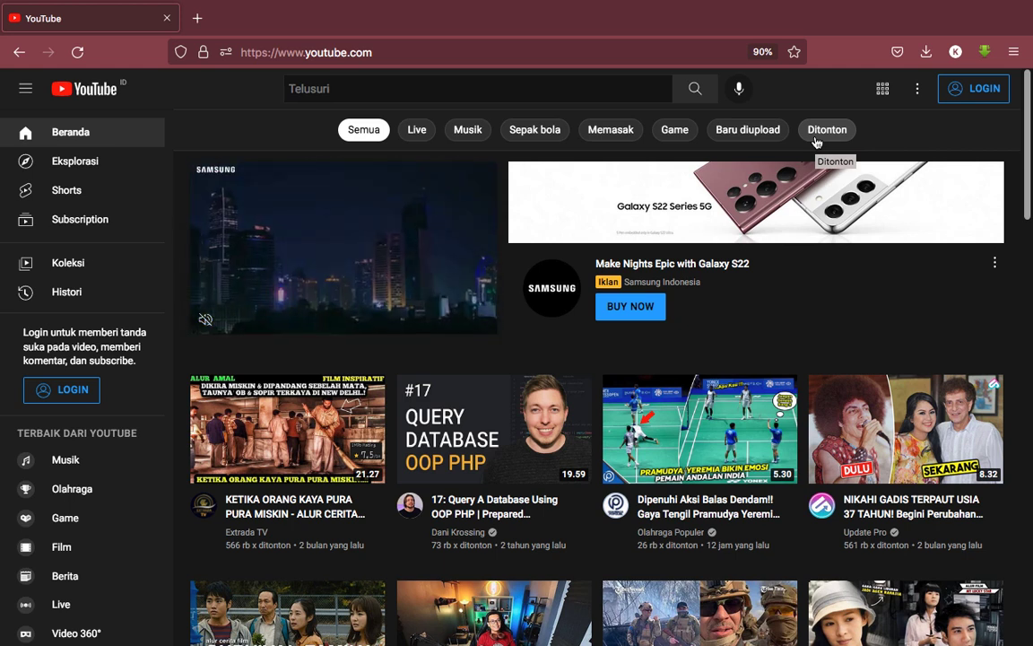
Step: Return to the Tuts Mac document in Word and review the remaining document shortcuts through the last page, ending back at the Pintasan dokumen heading
key("ctrl+Right")
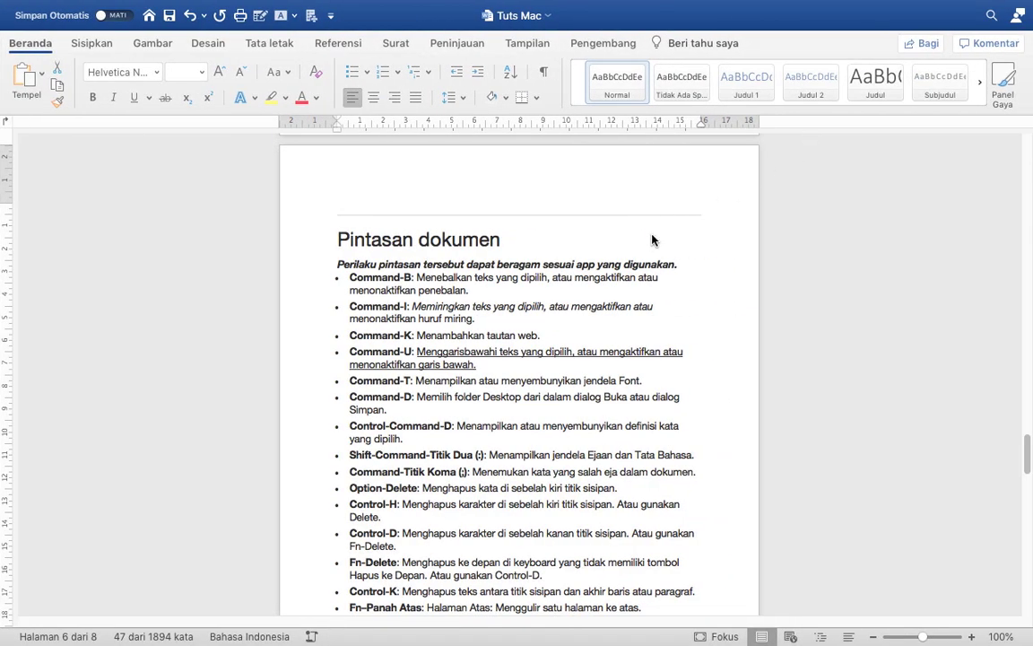
scroll(659, 235, "down", 3)
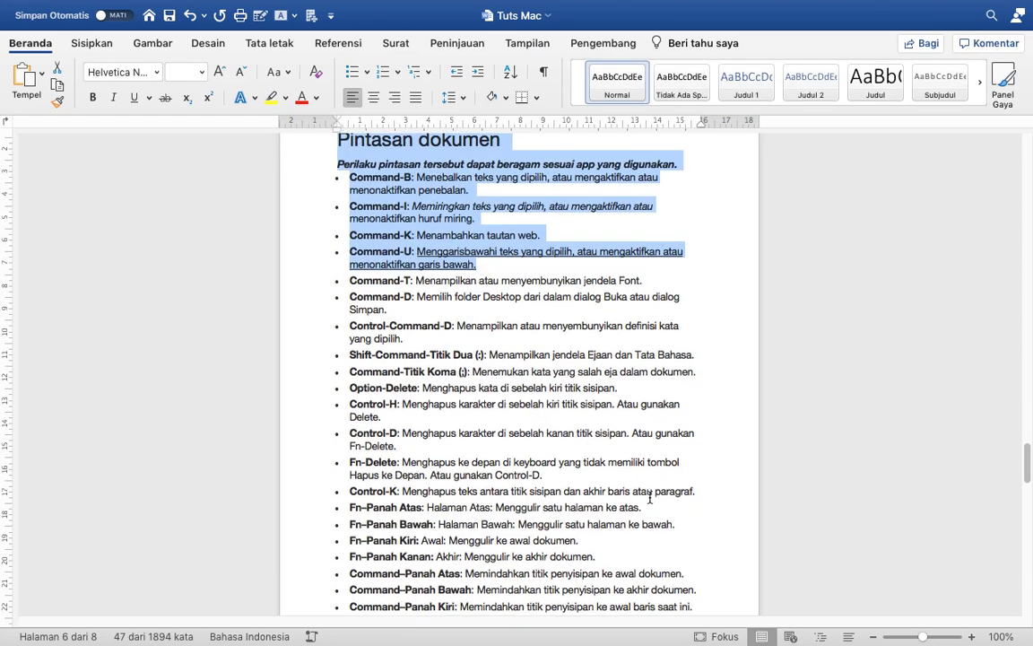
scroll(477, 456, "down", 3)
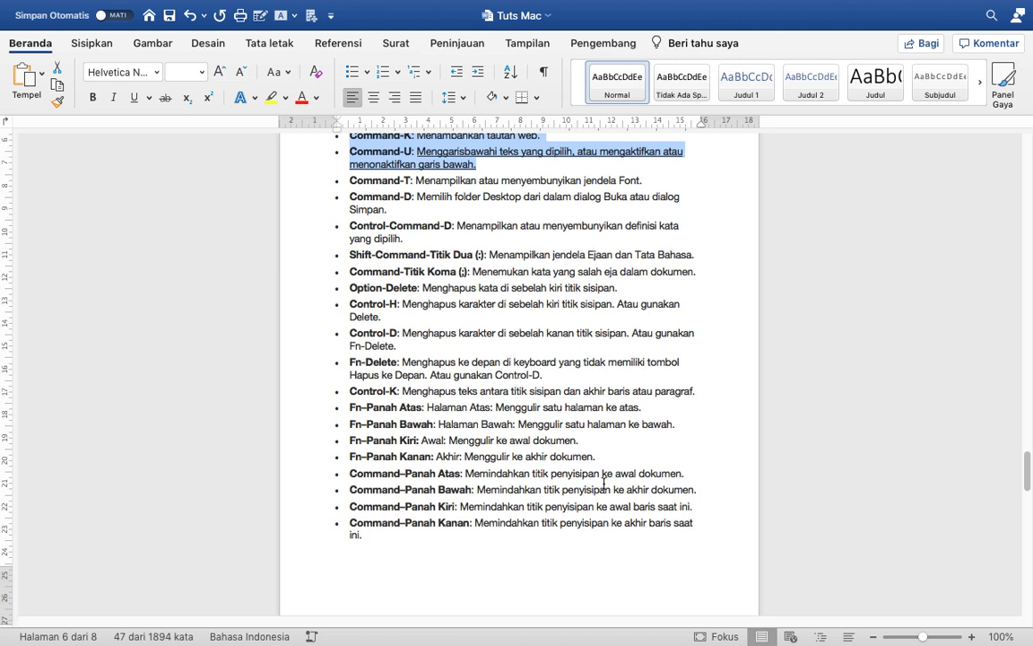
scroll(496, 462, "down", 6)
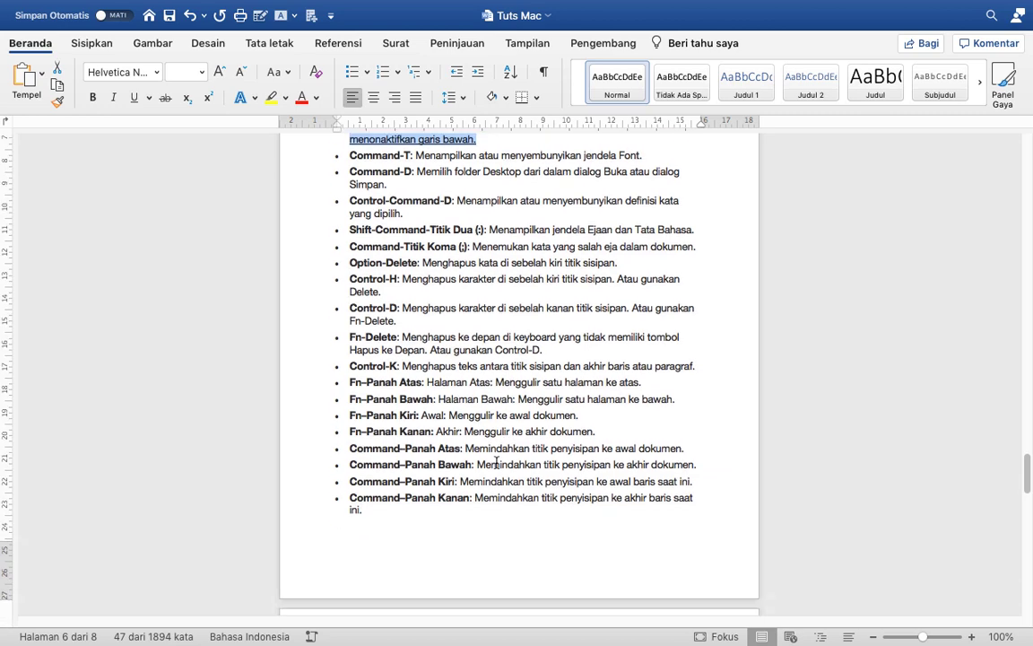
scroll(496, 462, "down", 4)
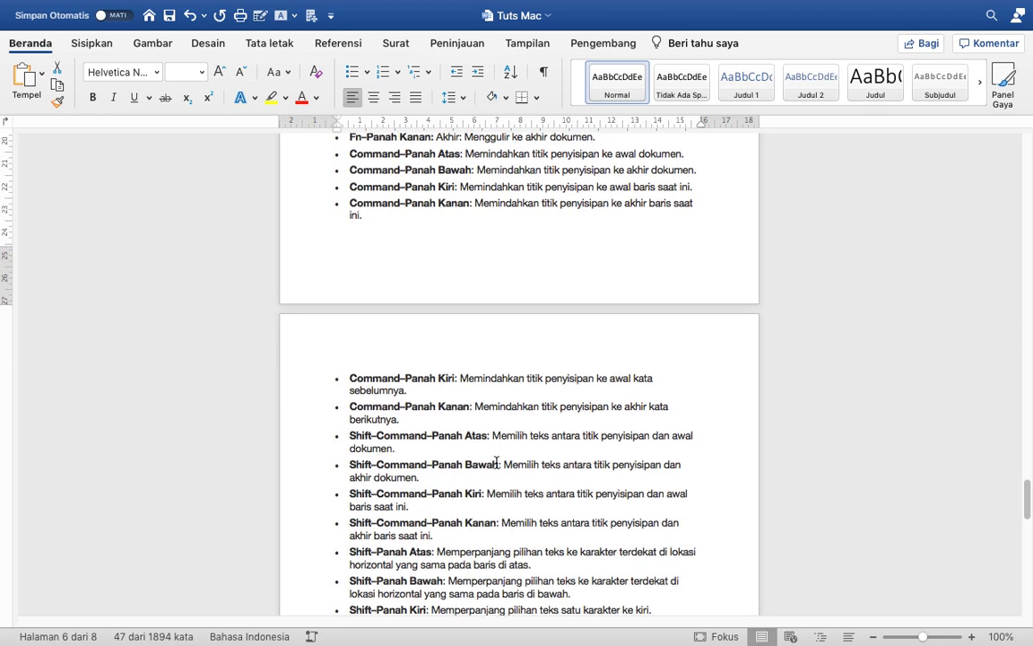
scroll(496, 462, "down", 3)
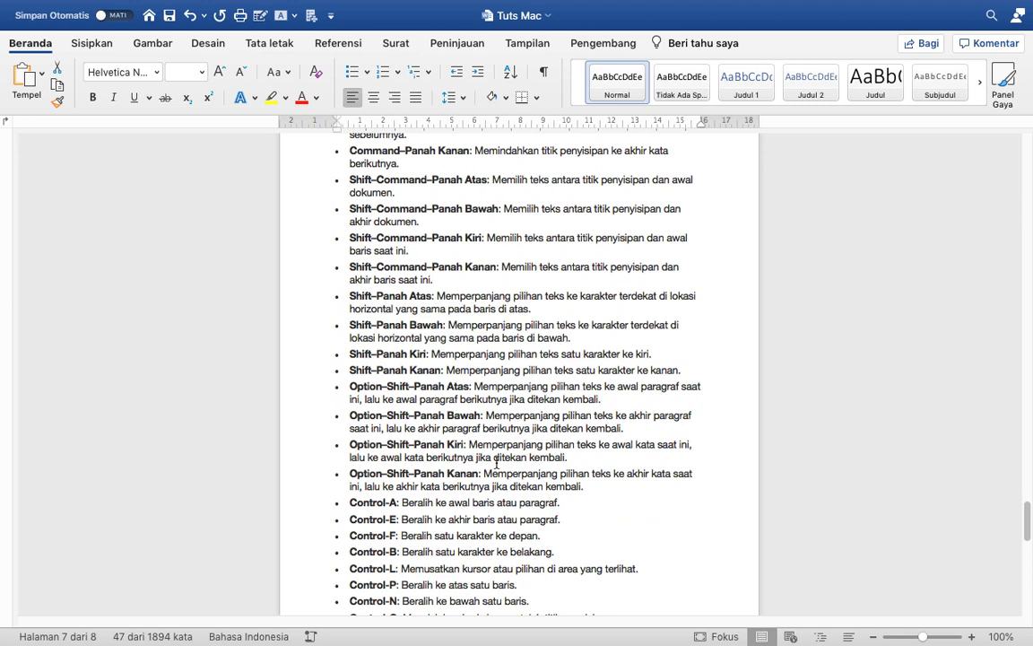
scroll(496, 462, "down", 2)
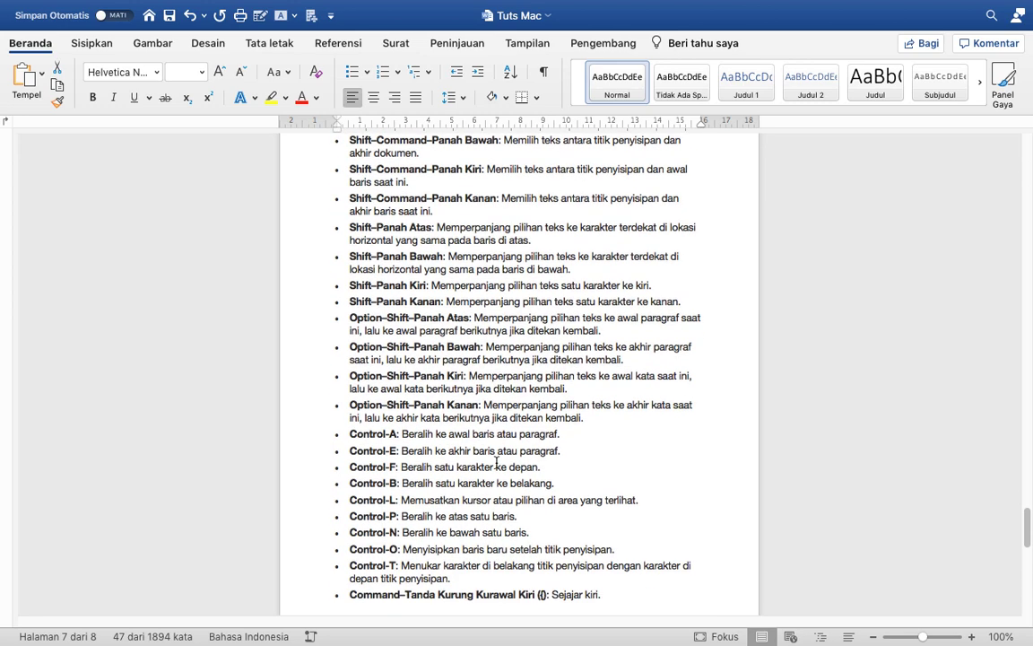
scroll(496, 462, "down", 10)
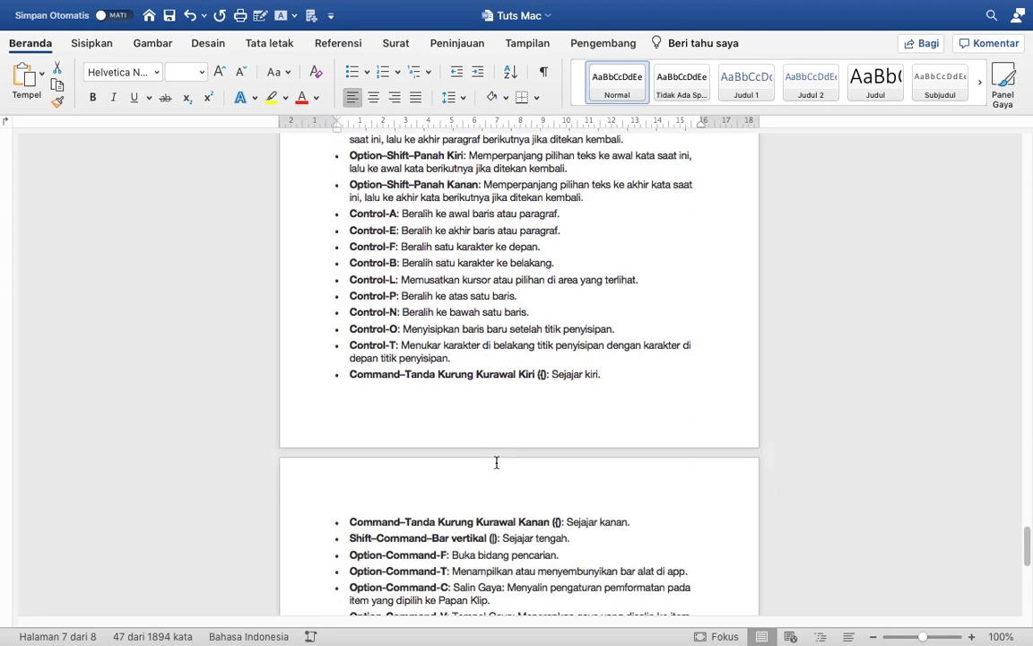
scroll(496, 462, "down", 4)
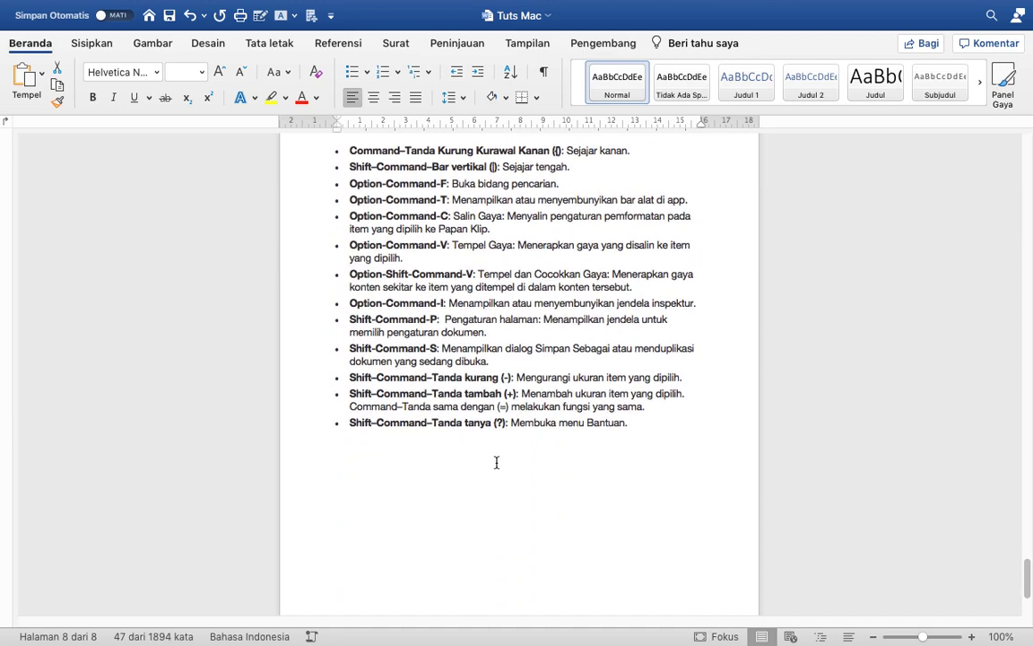
scroll(496, 462, "up", 10)
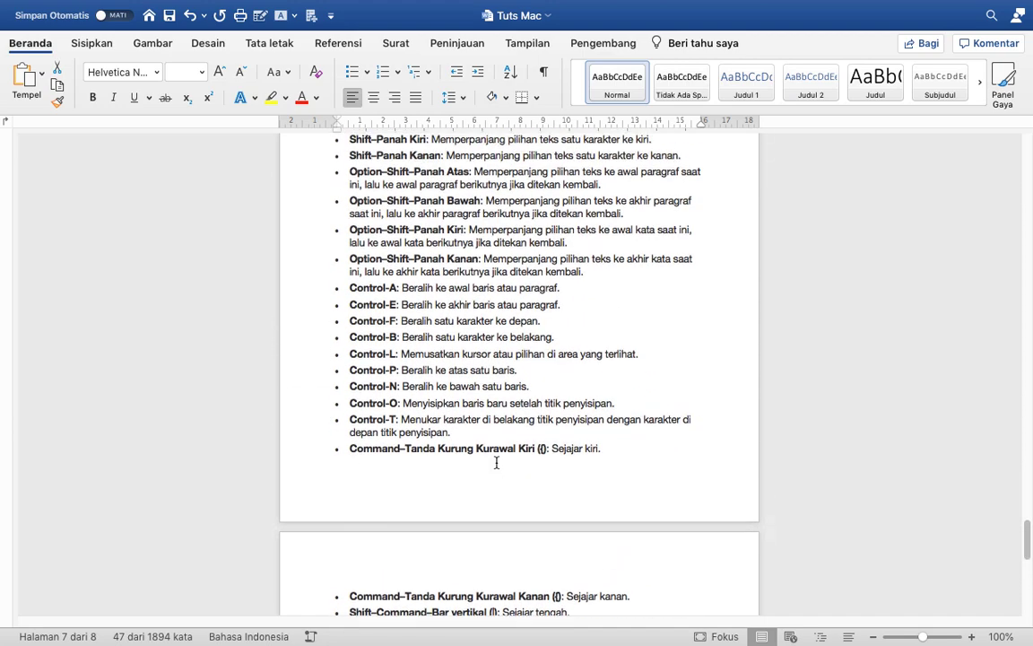
scroll(496, 462, "up", 18)
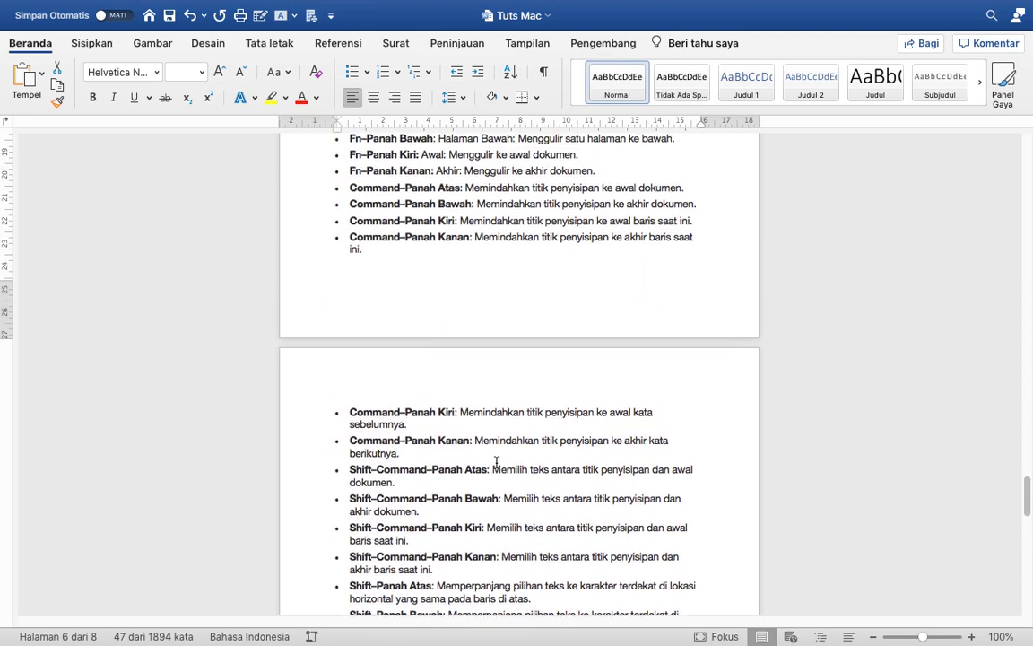
scroll(496, 462, "up", 5)
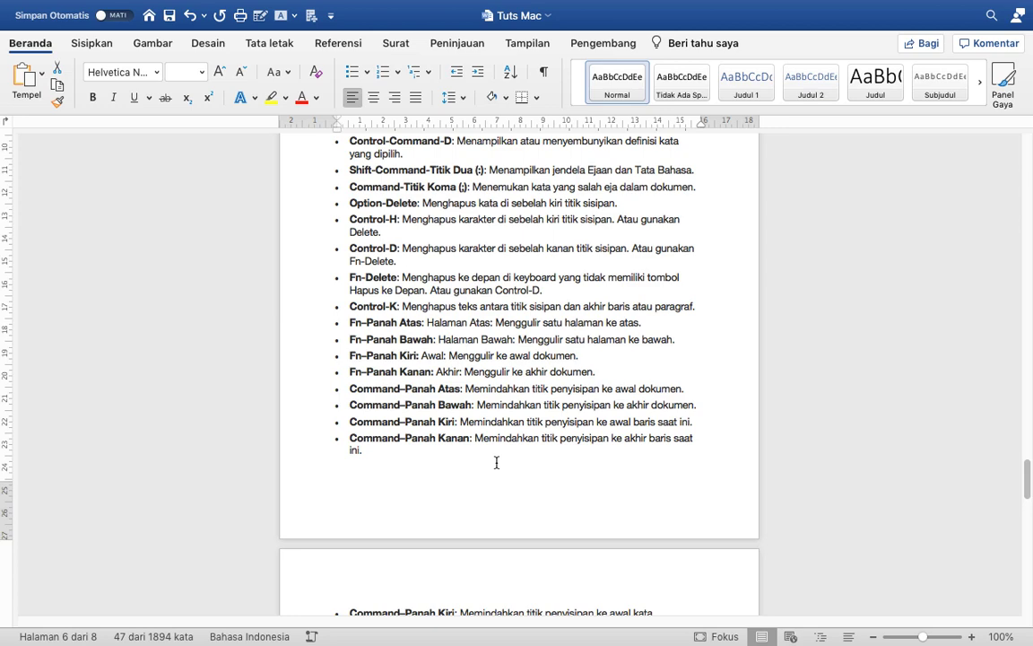
scroll(558, 507, "up", 3)
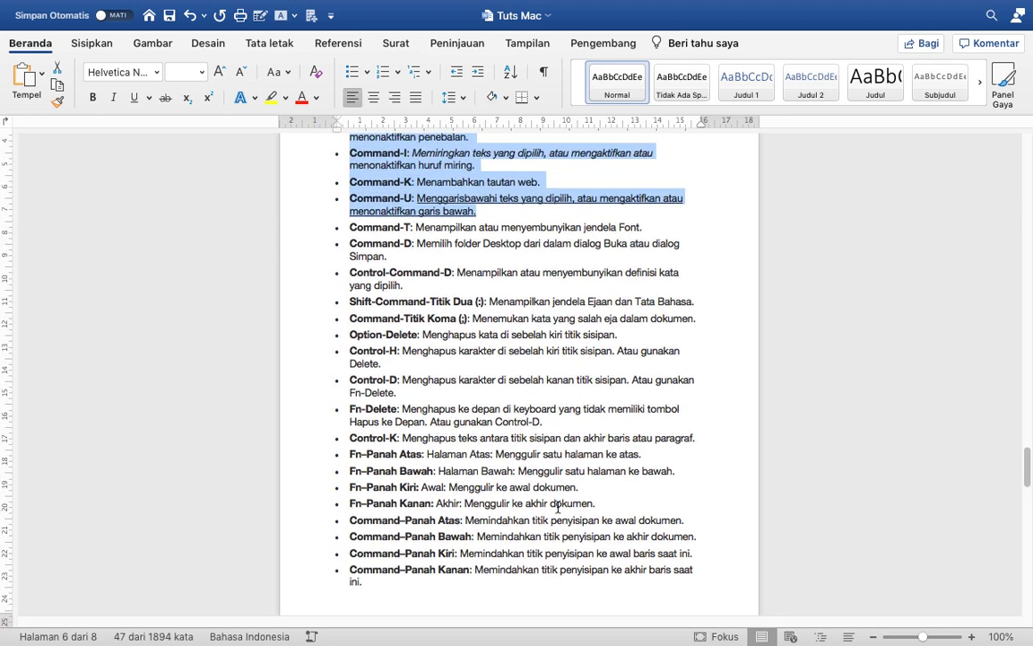
scroll(557, 507, "up", 2)
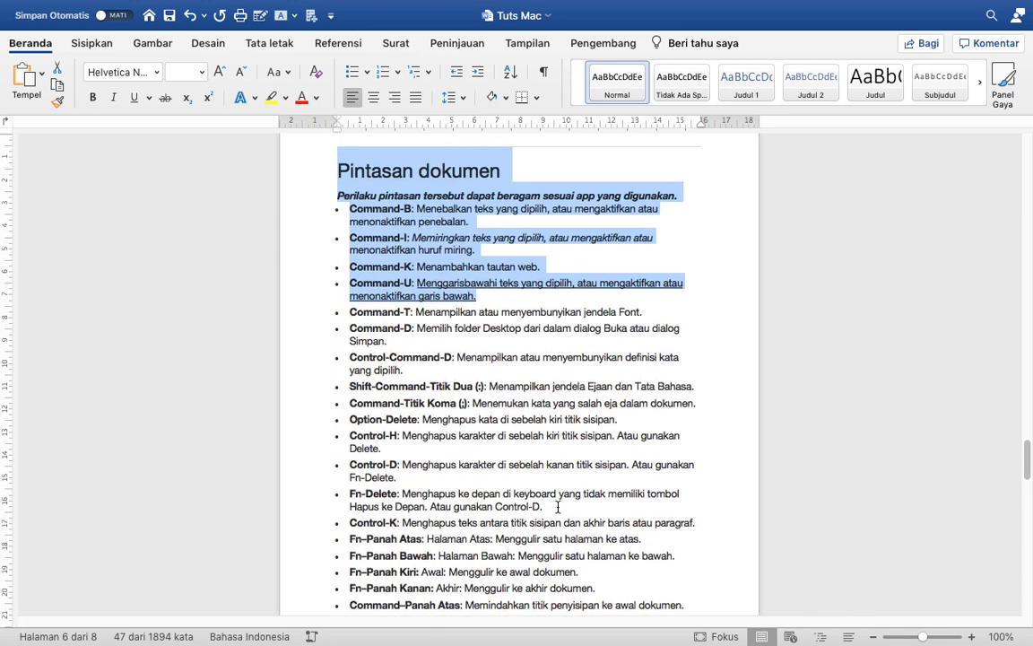